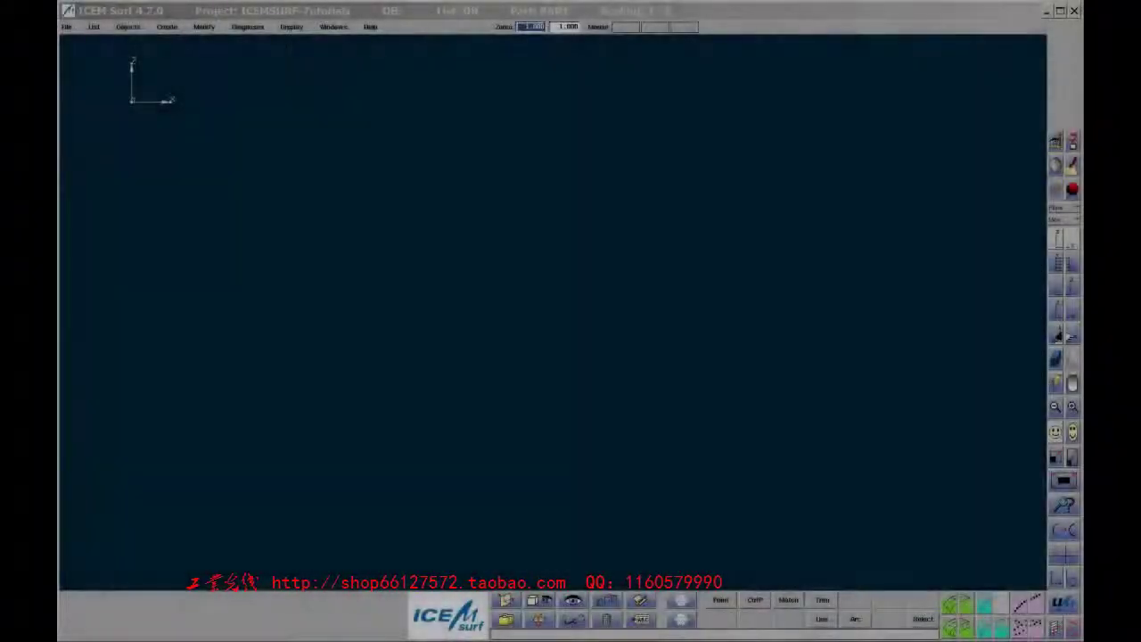
# - Save the empty database as curve1 in the ICEMSURF-Tutorials project
pyautogui.click(67, 27)
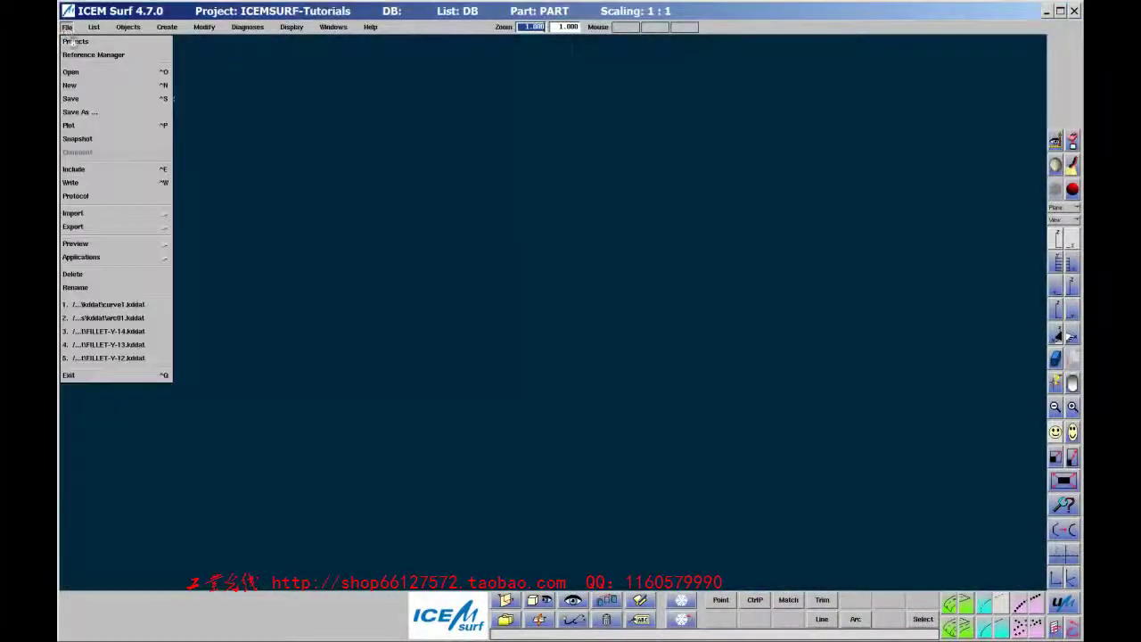
pyautogui.click(77, 92)
pyautogui.click(167, 94)
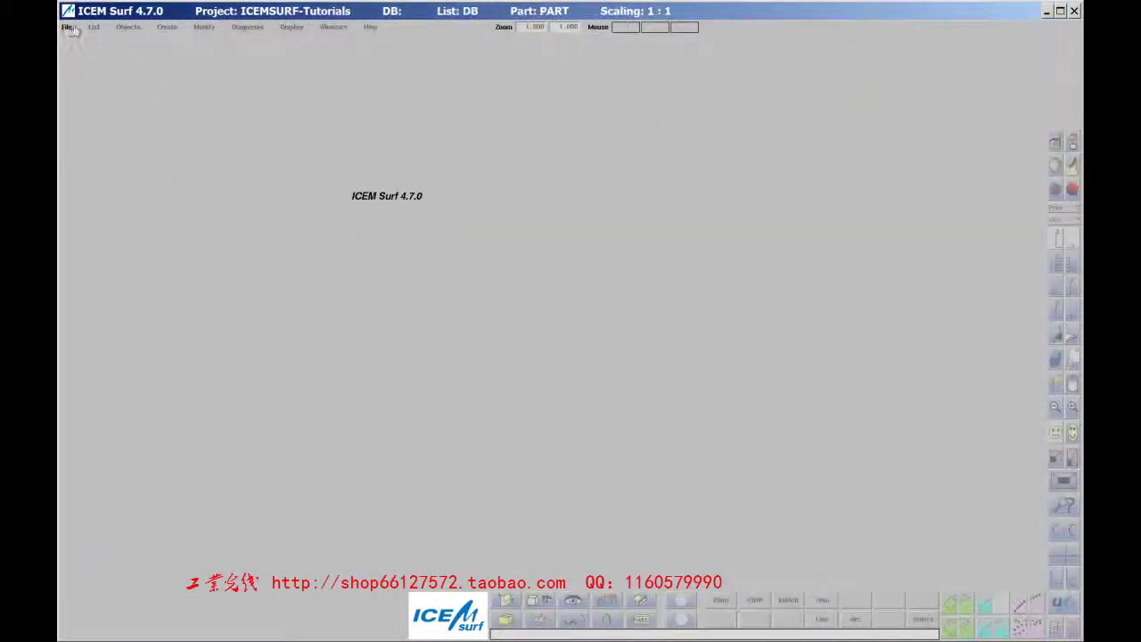
pyautogui.click(67, 28)
pyautogui.click(77, 111)
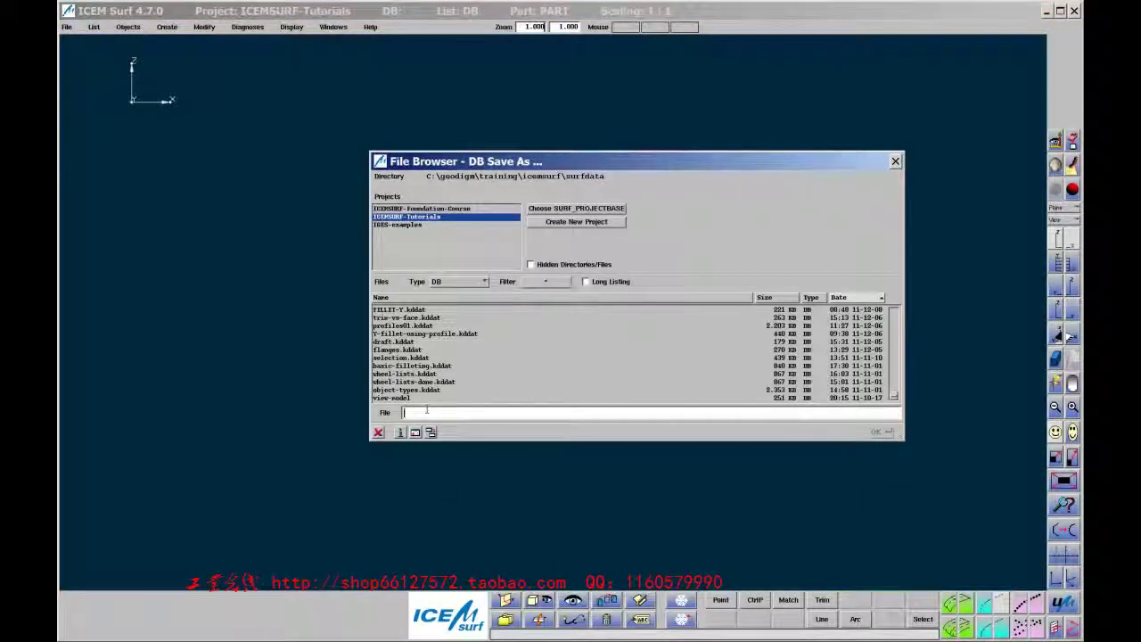
pyautogui.write('exaurve1')
pyautogui.press('Return')
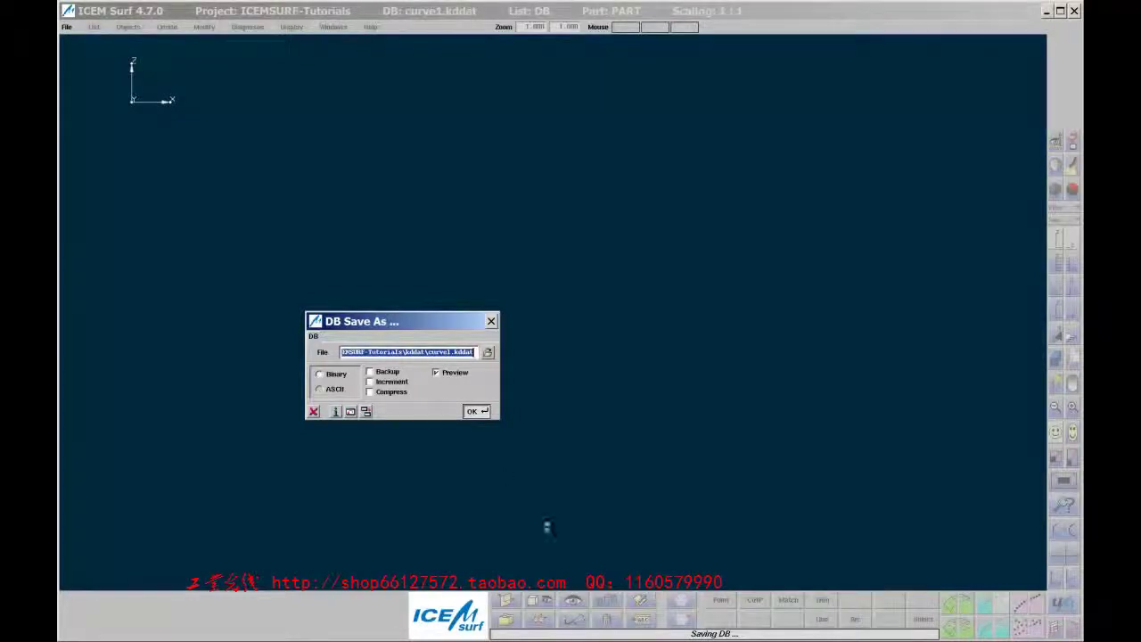
pyautogui.press('Return')
# - For unselected objects, display curve segments with a solid line and turn on curve control points with the o marker
pyautogui.click(572, 600)
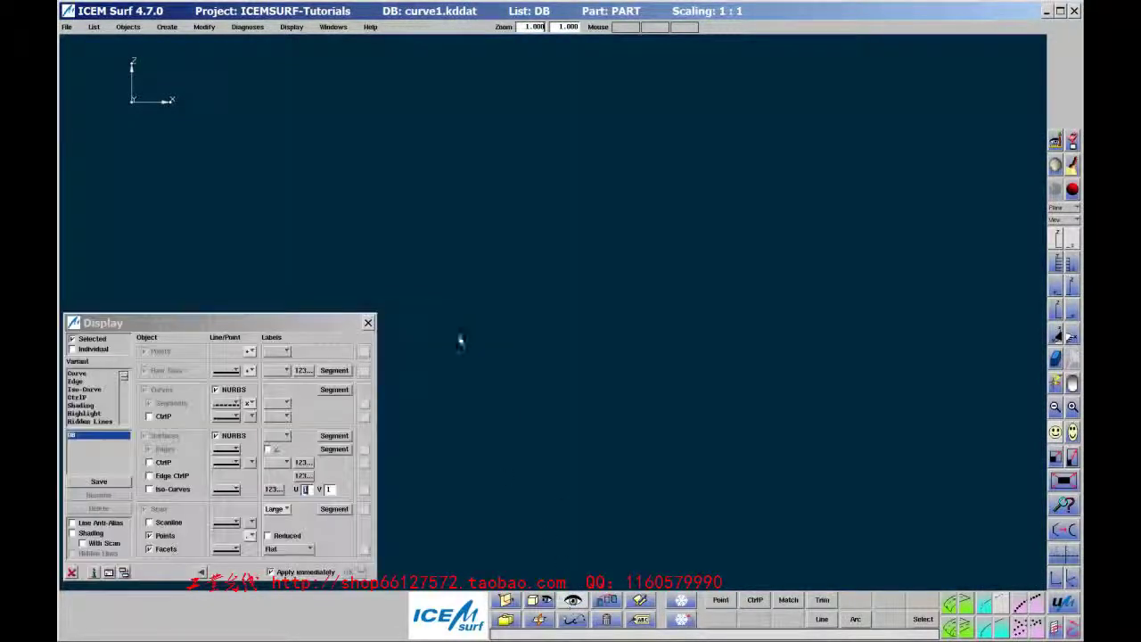
pyautogui.click(98, 336)
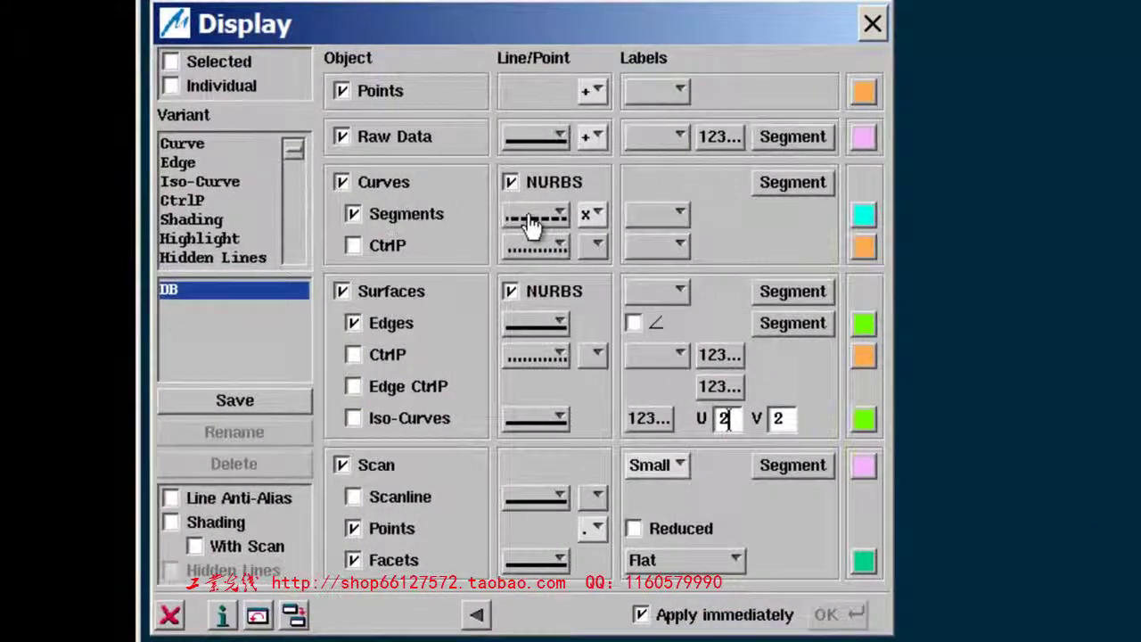
pyautogui.click(227, 402)
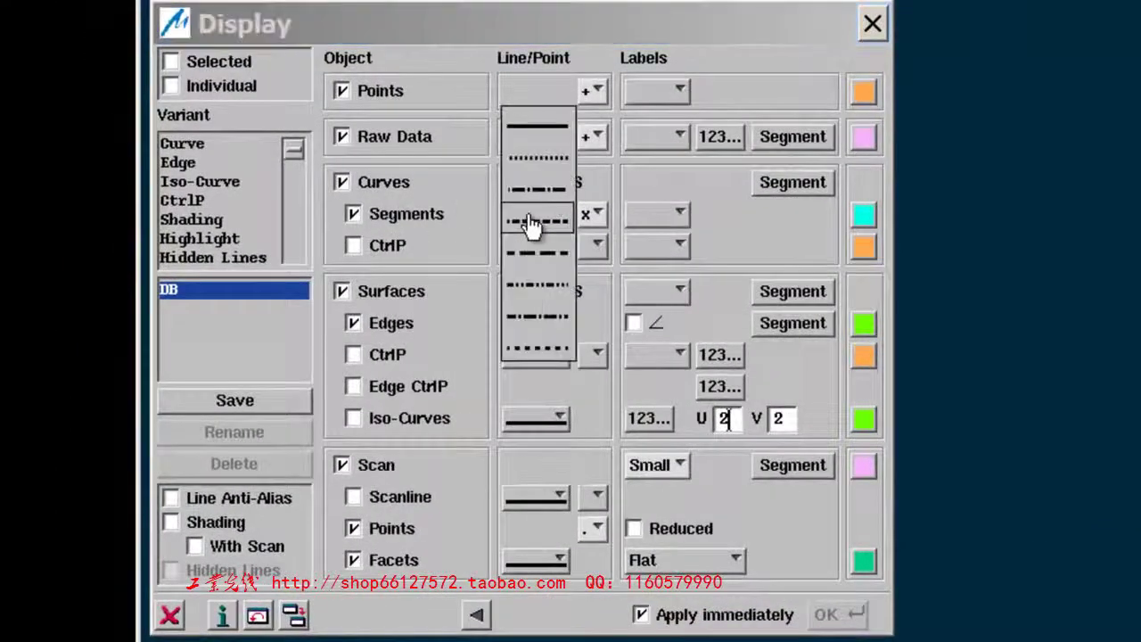
pyautogui.click(537, 128)
pyautogui.click(393, 249)
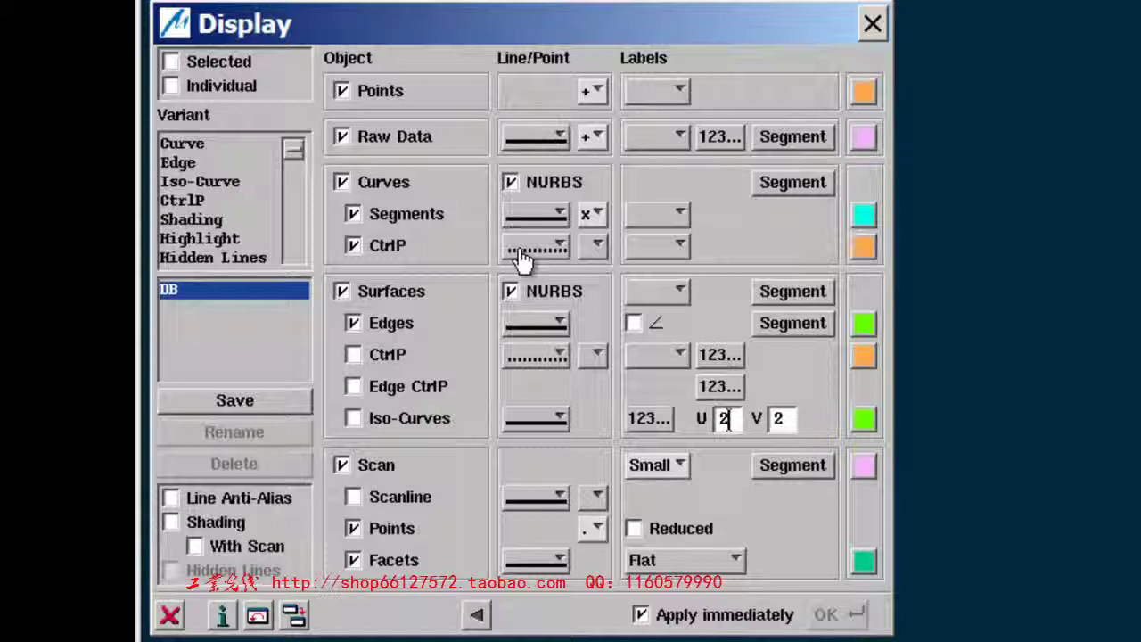
pyautogui.click(595, 246)
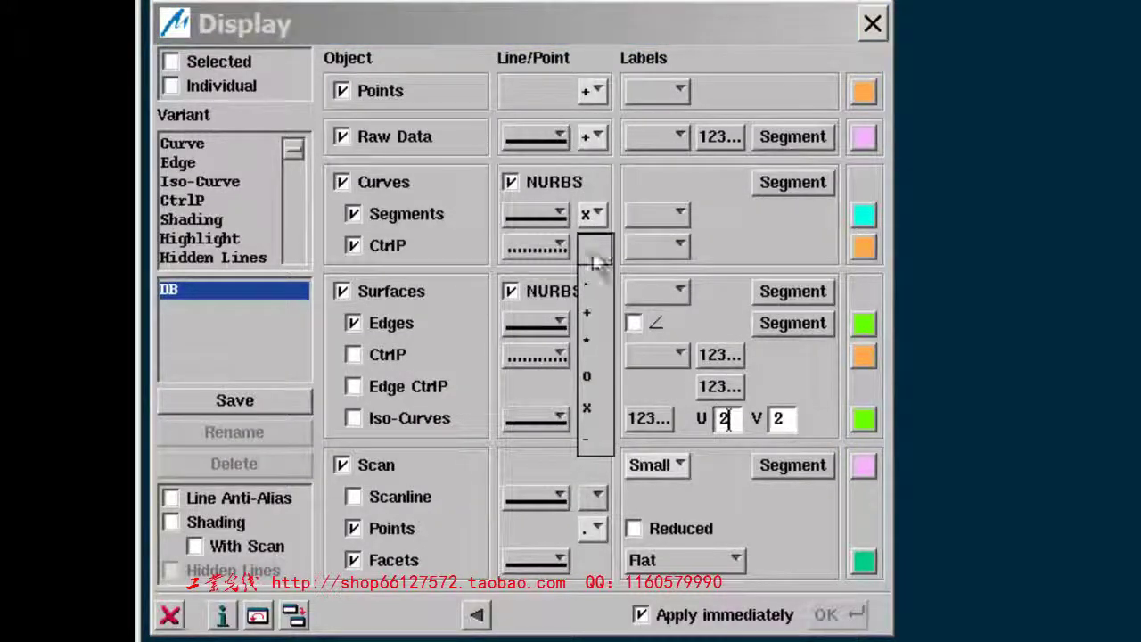
pyautogui.click(601, 393)
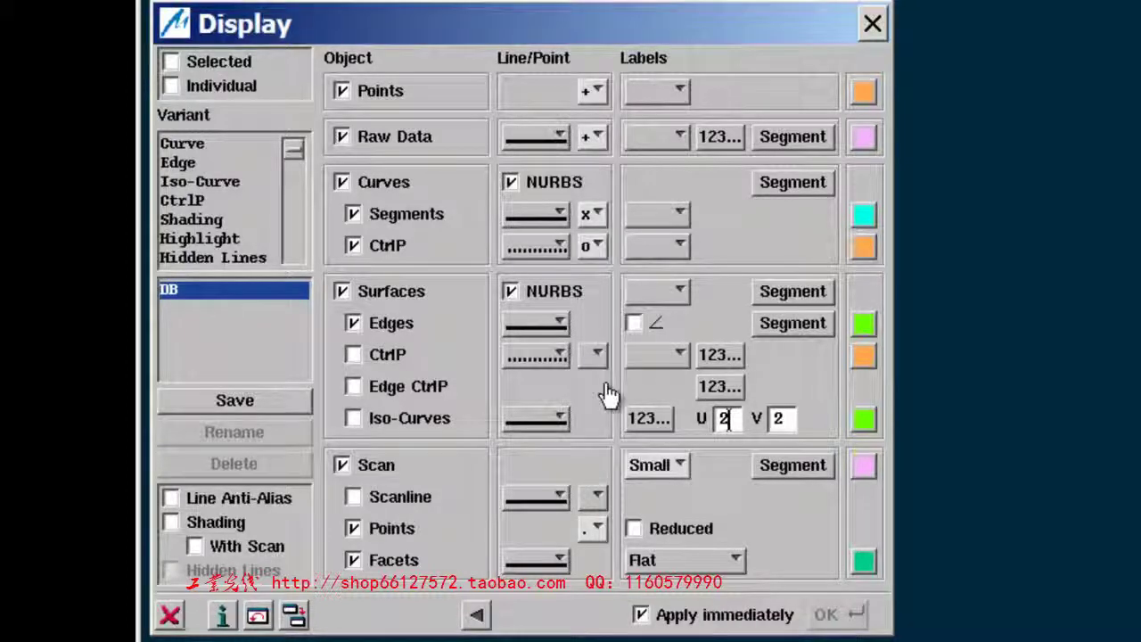
# - For selected objects, display curve segments solid and turn on curve control points with a dotted line and the o marker
pyautogui.click(183, 66)
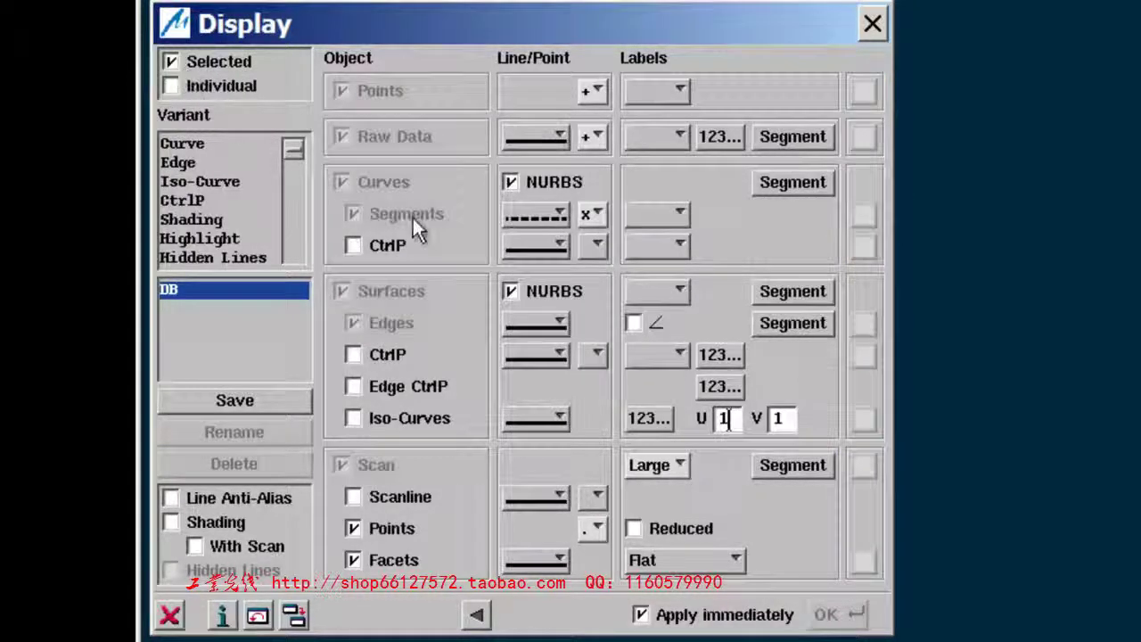
pyautogui.click(515, 227)
pyautogui.click(541, 124)
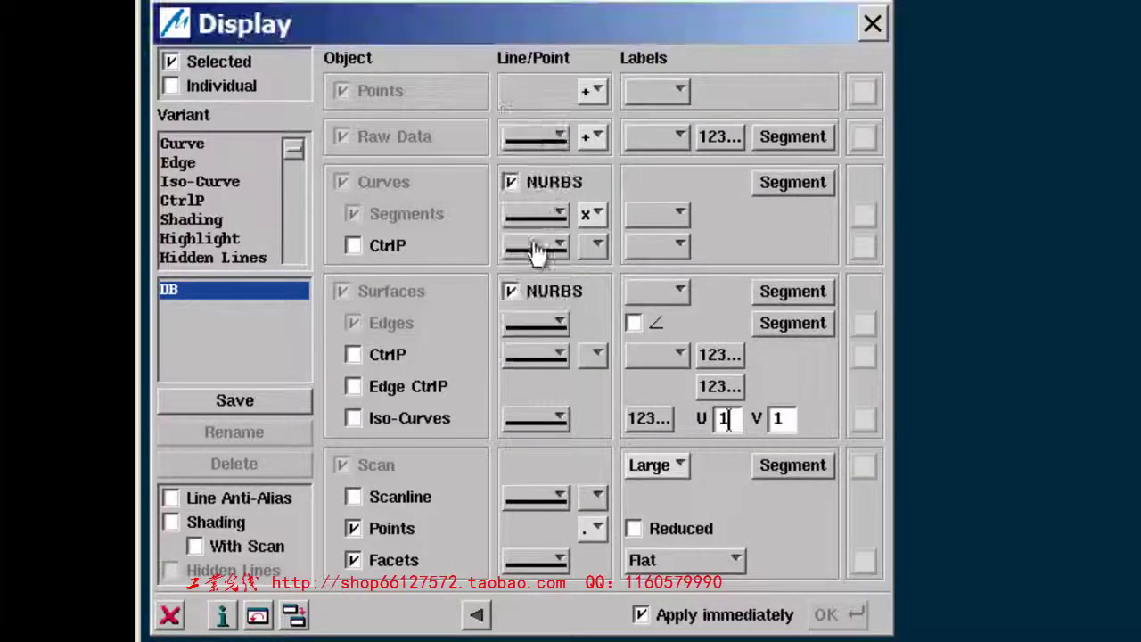
pyautogui.click(535, 248)
pyautogui.click(532, 284)
pyautogui.click(389, 245)
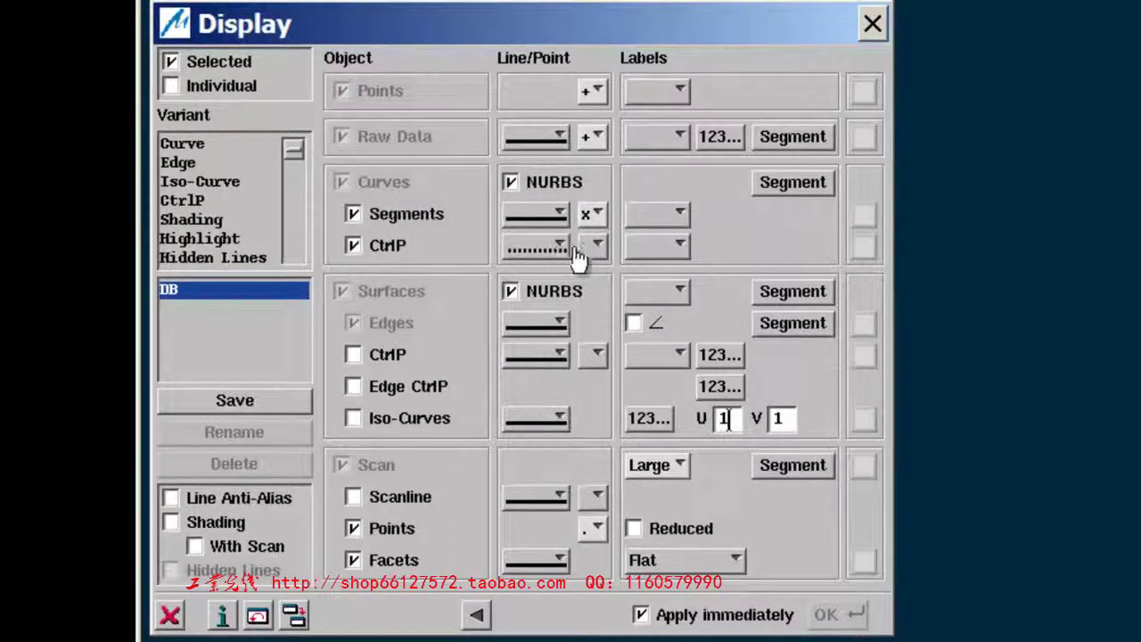
pyautogui.click(588, 250)
pyautogui.click(586, 375)
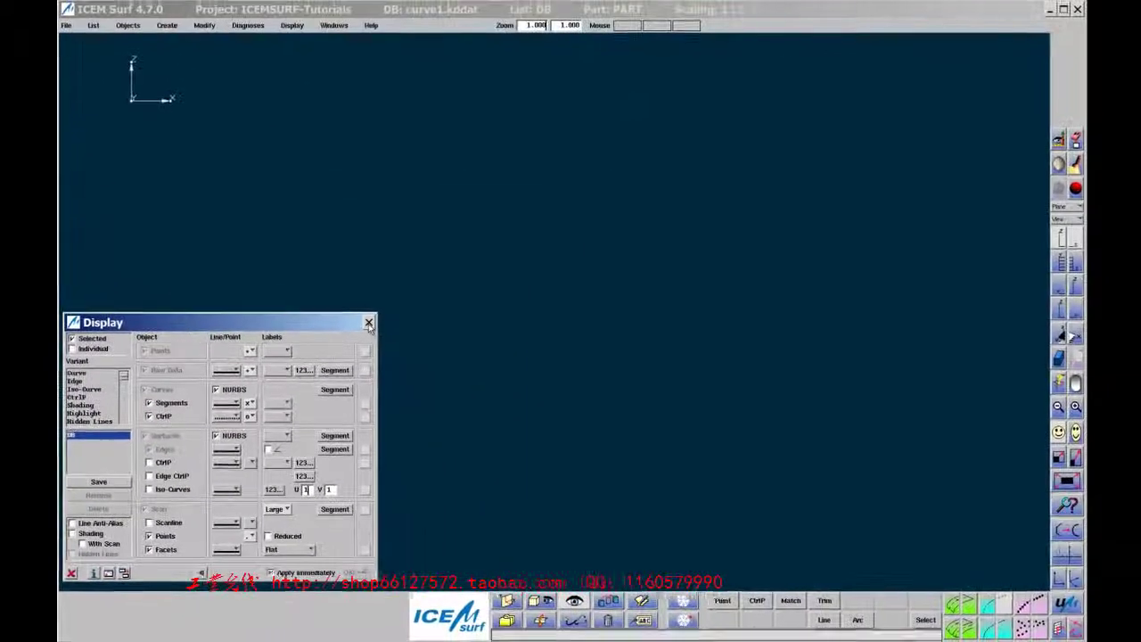
pyautogui.click(871, 25)
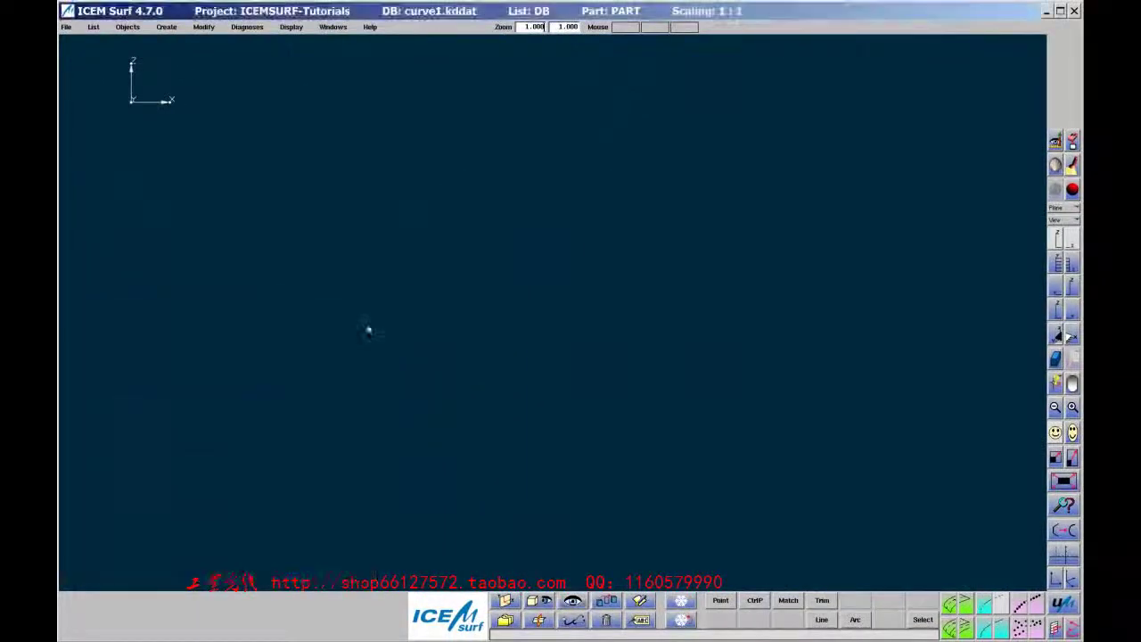
# - Create an order 2 curve through two plane points picked freehand, making a nearly horizontal line across the middle of the side view
pyautogui.click(326, 27)
pyautogui.click(335, 44)
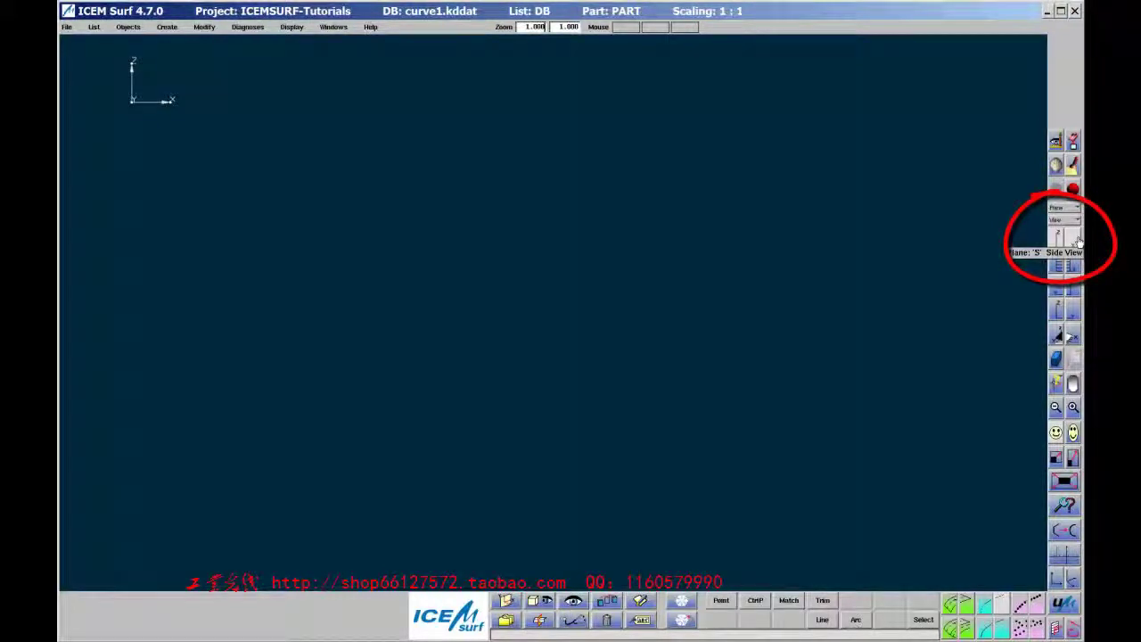
pyautogui.click(987, 602)
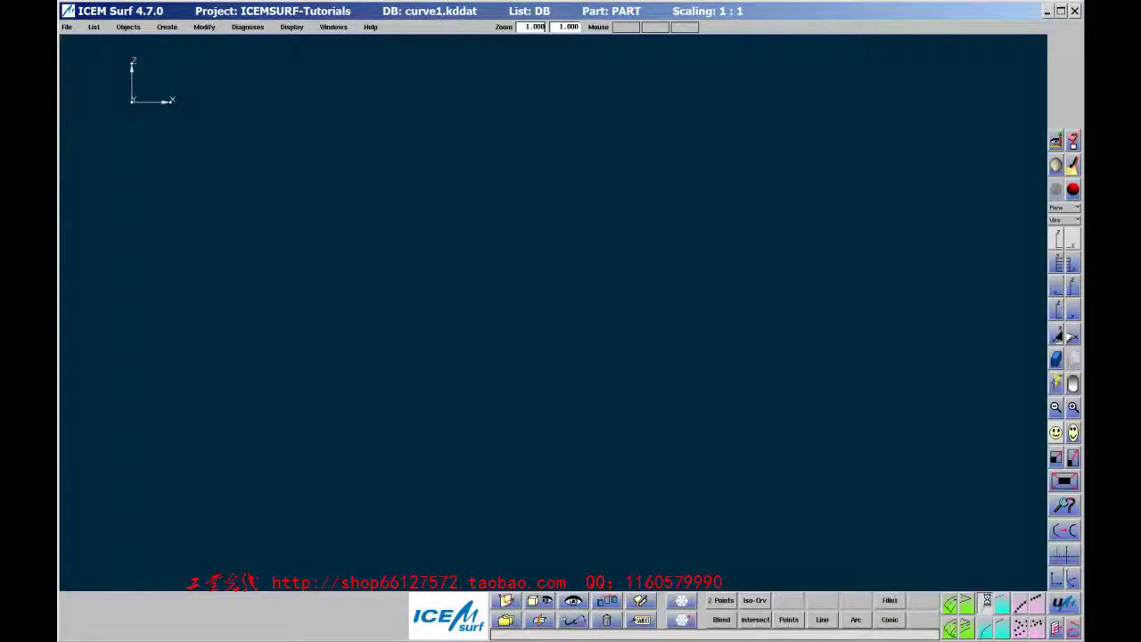
pyautogui.click(729, 603)
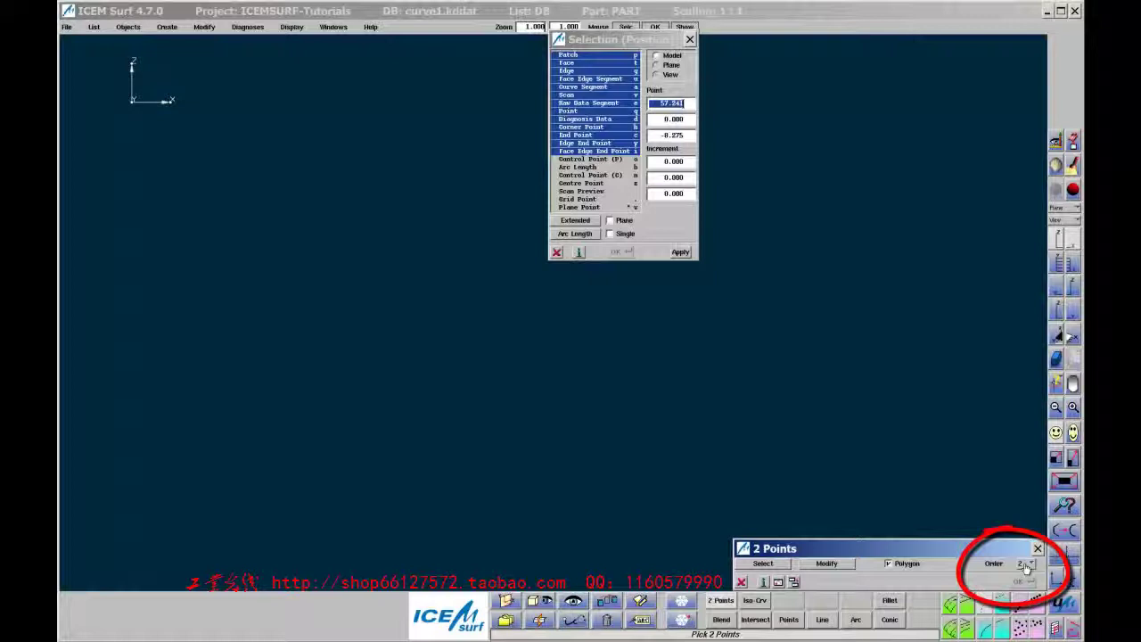
pyautogui.click(579, 207)
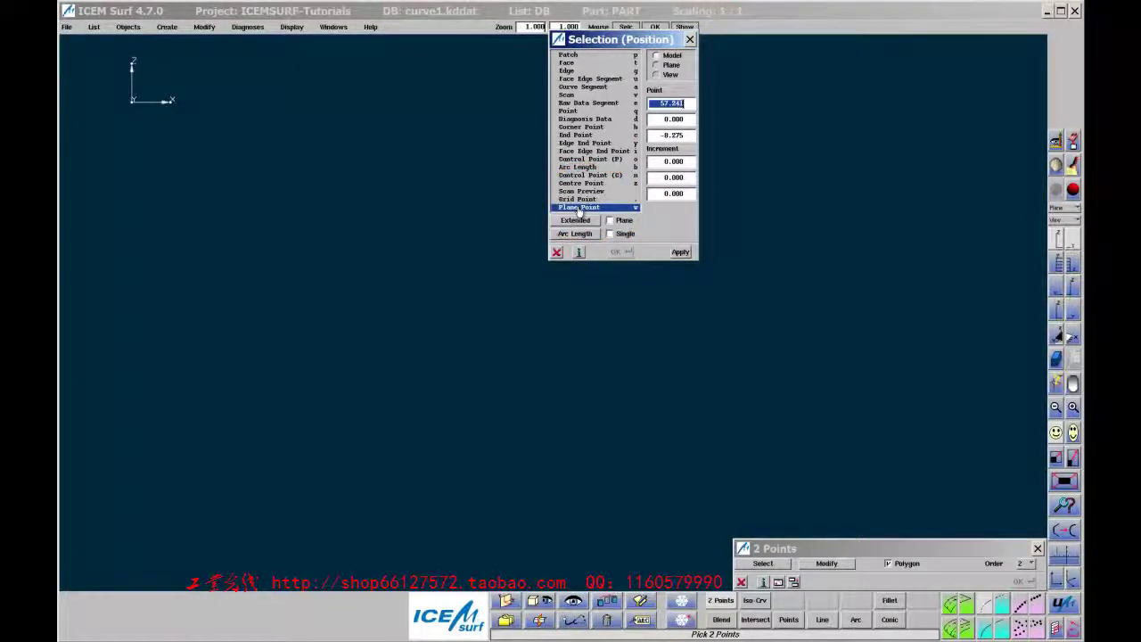
pyautogui.click(361, 339)
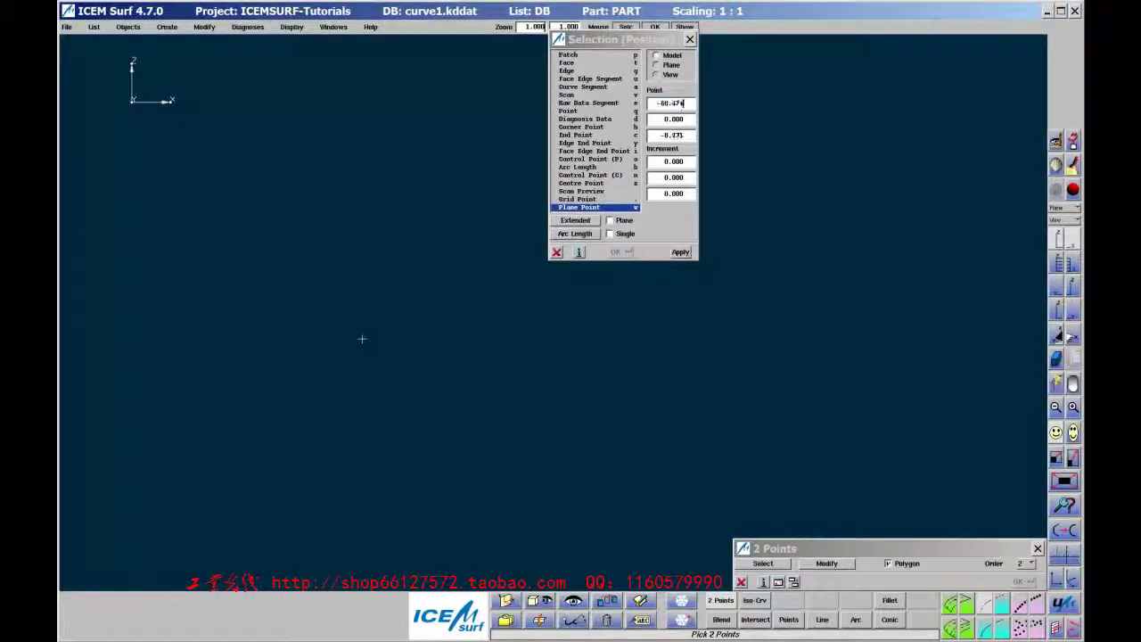
pyautogui.click(740, 341)
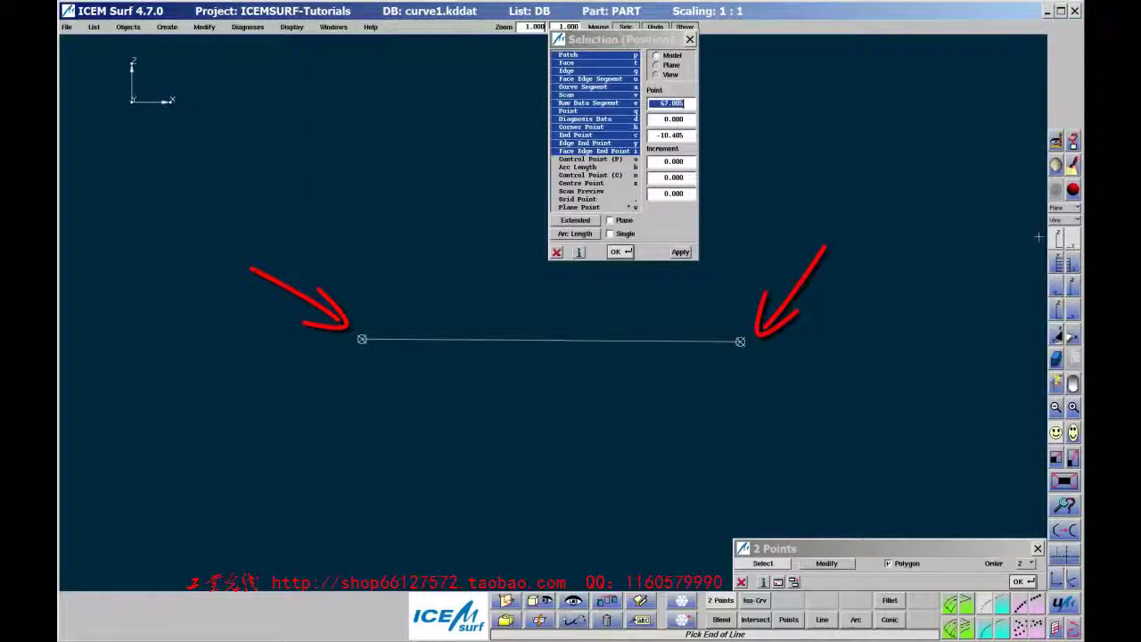
# - Modify the line's control points with Y fixed in the model, moving both end points slightly down and toward positive X
pyautogui.click(846, 567)
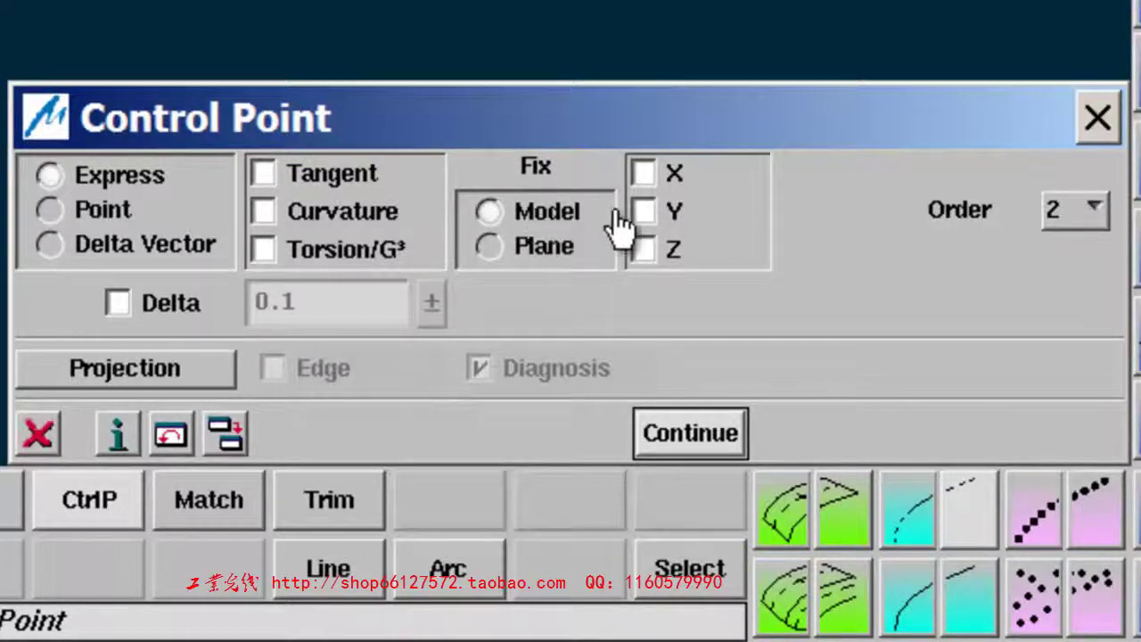
pyautogui.click(643, 212)
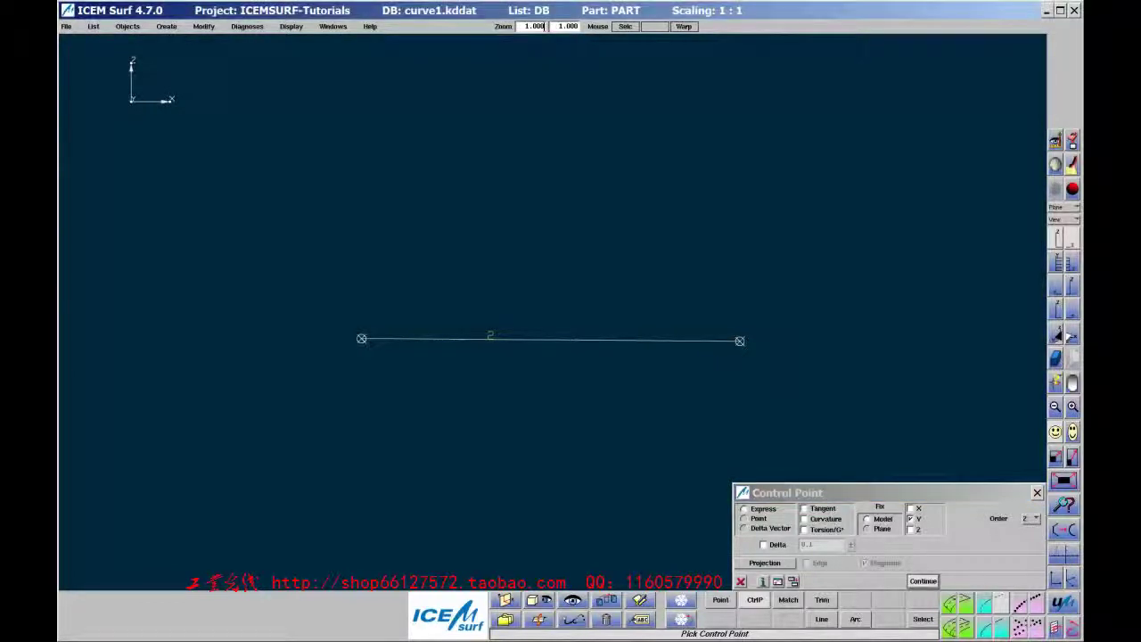
pyautogui.moveTo(739, 340)
pyautogui.mouseDown()
pyautogui.moveTo(734, 255)
pyautogui.moveTo(746, 362)
pyautogui.moveTo(743, 348)
pyautogui.mouseUp()
pyautogui.moveTo(361, 338)
pyautogui.mouseDown()
pyautogui.moveTo(384, 263)
pyautogui.moveTo(375, 346)
pyautogui.mouseUp()
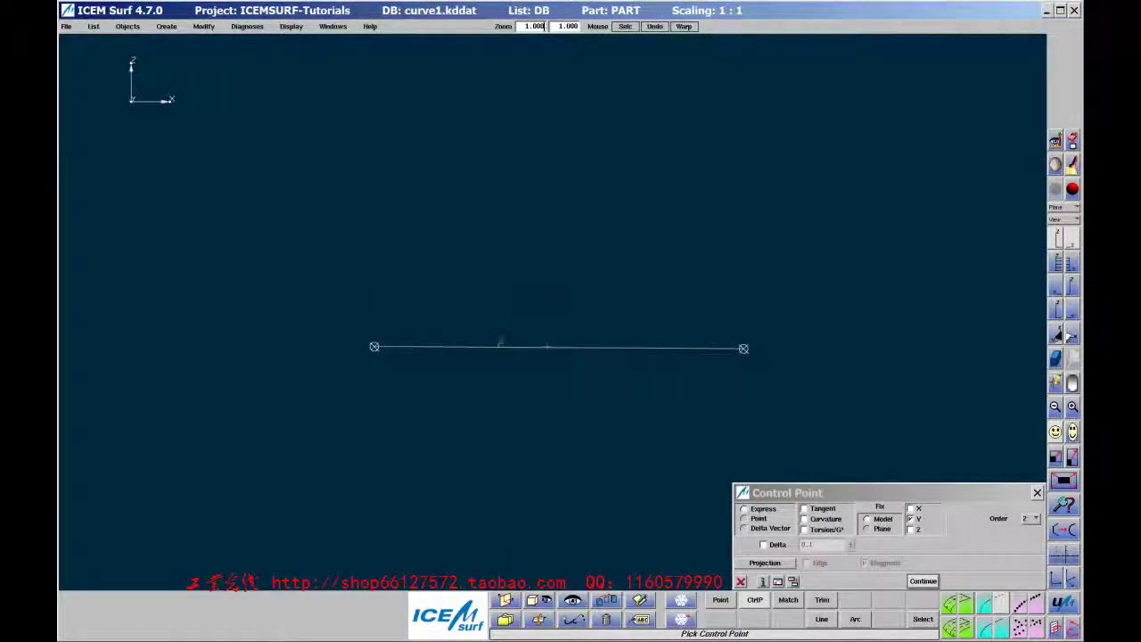
# - Raise the curve to order 3 and move its middle control point below the end points so the curve bows downward
pyautogui.press('3')
pyautogui.click(1034, 519)
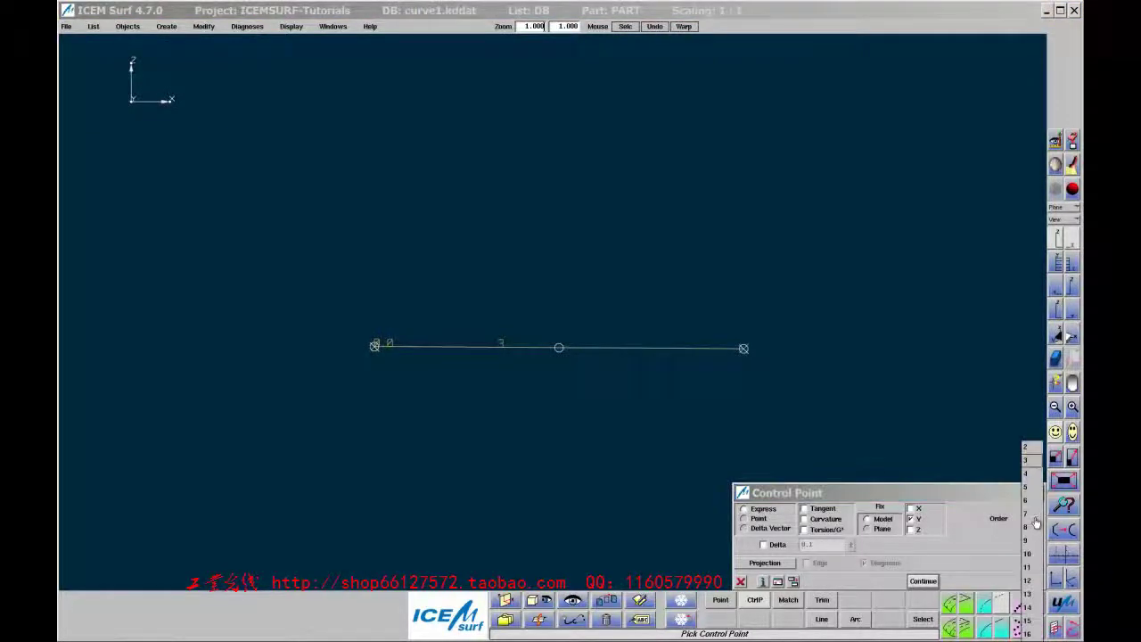
pyautogui.click(1025, 464)
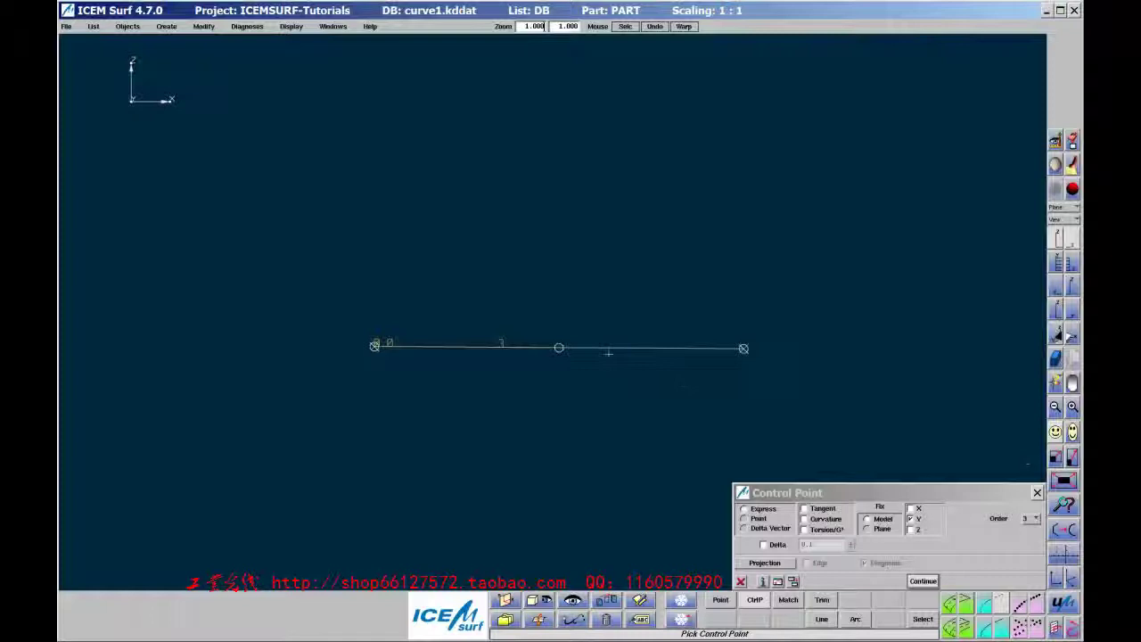
pyautogui.click(561, 346)
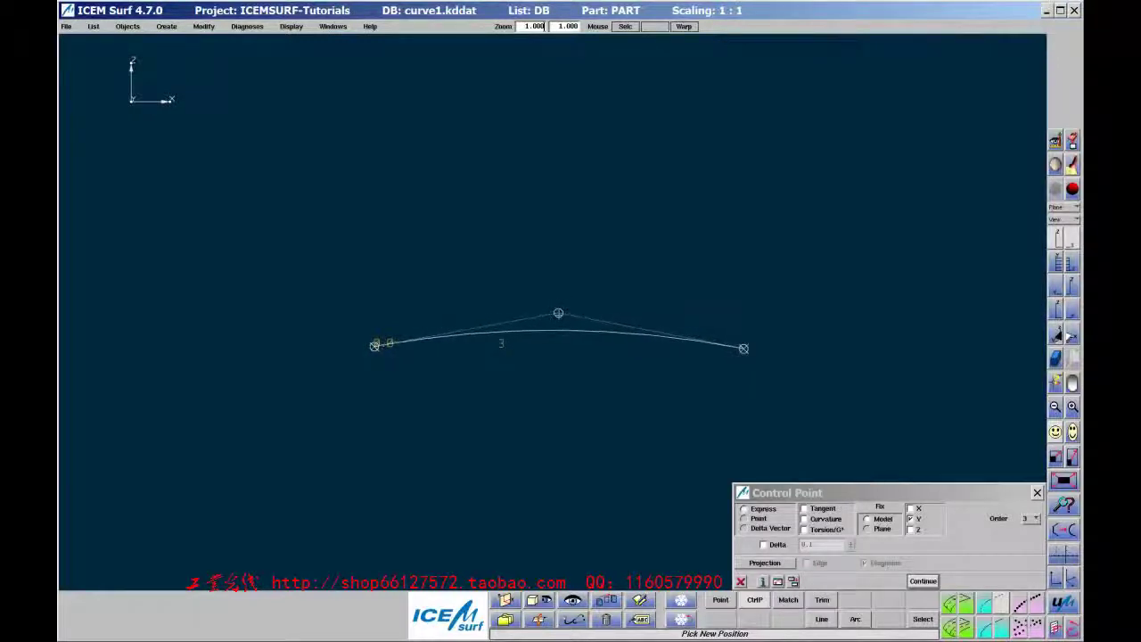
pyautogui.moveTo(558, 313); pyautogui.dragTo(556, 378)
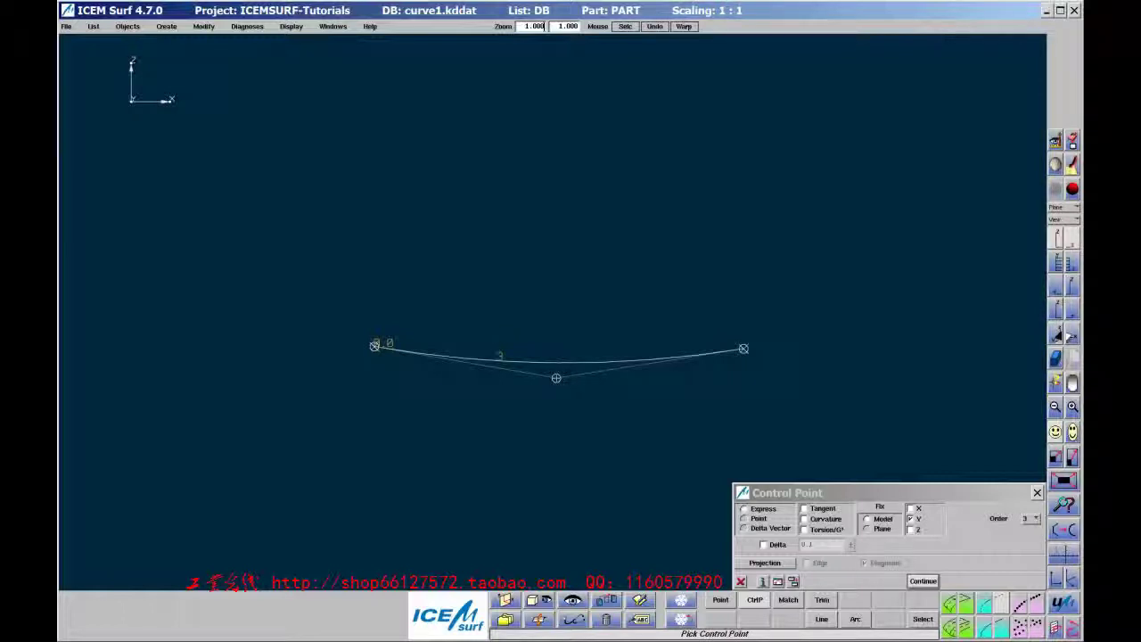
# - Apply a curvature diagnosis to the curve with a count of 100, scaling of 50 and 3D direction
pyautogui.click(573, 620)
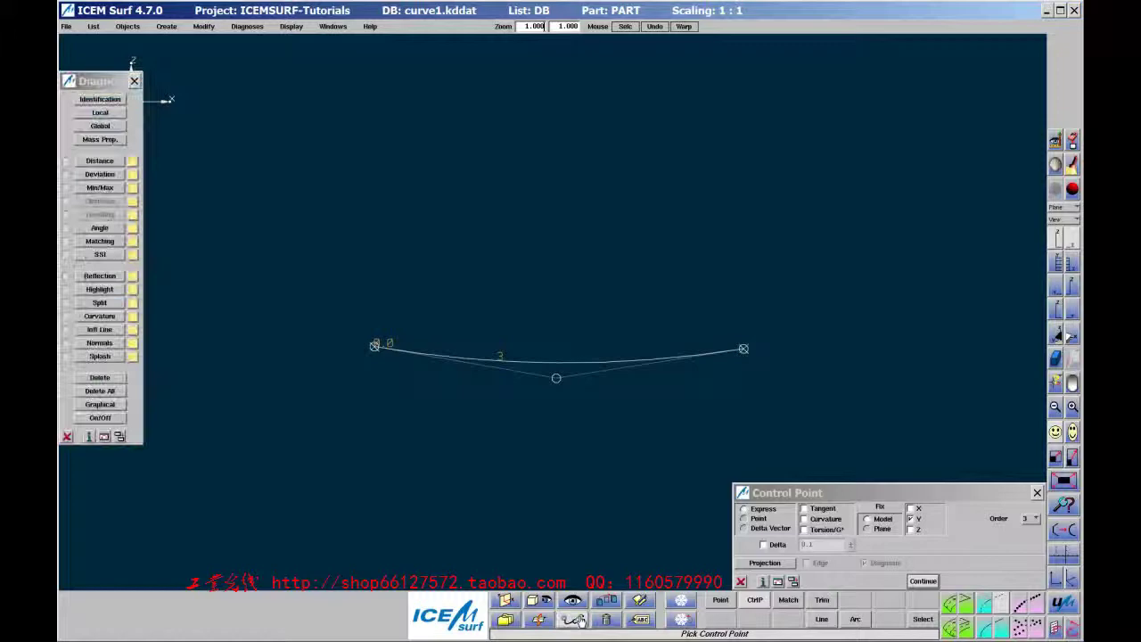
pyautogui.click(116, 317)
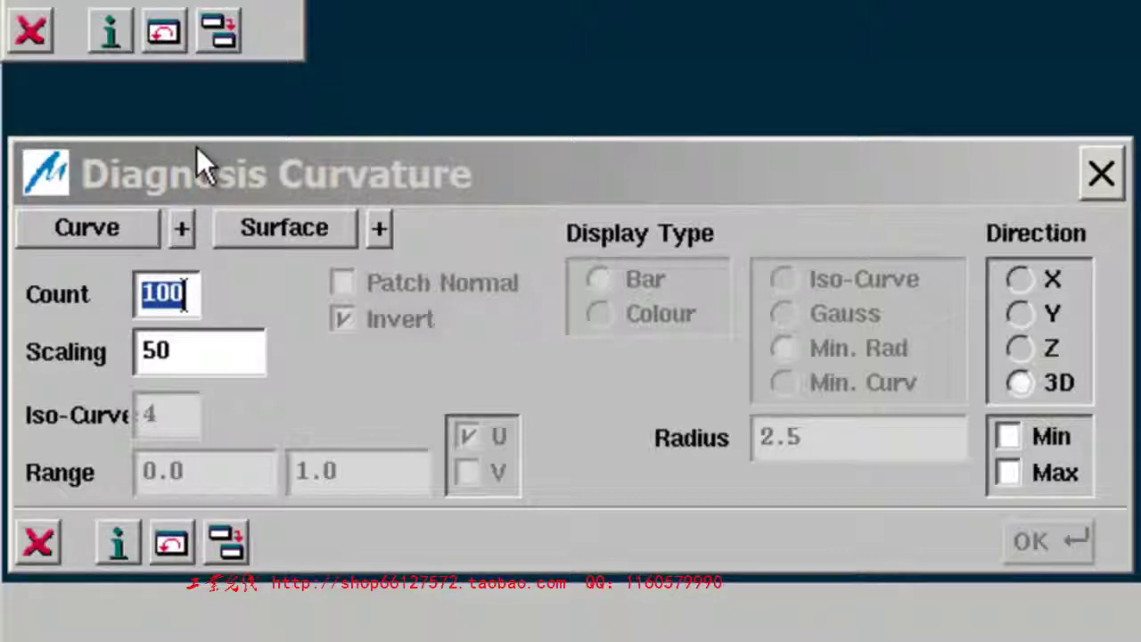
pyautogui.click(146, 229)
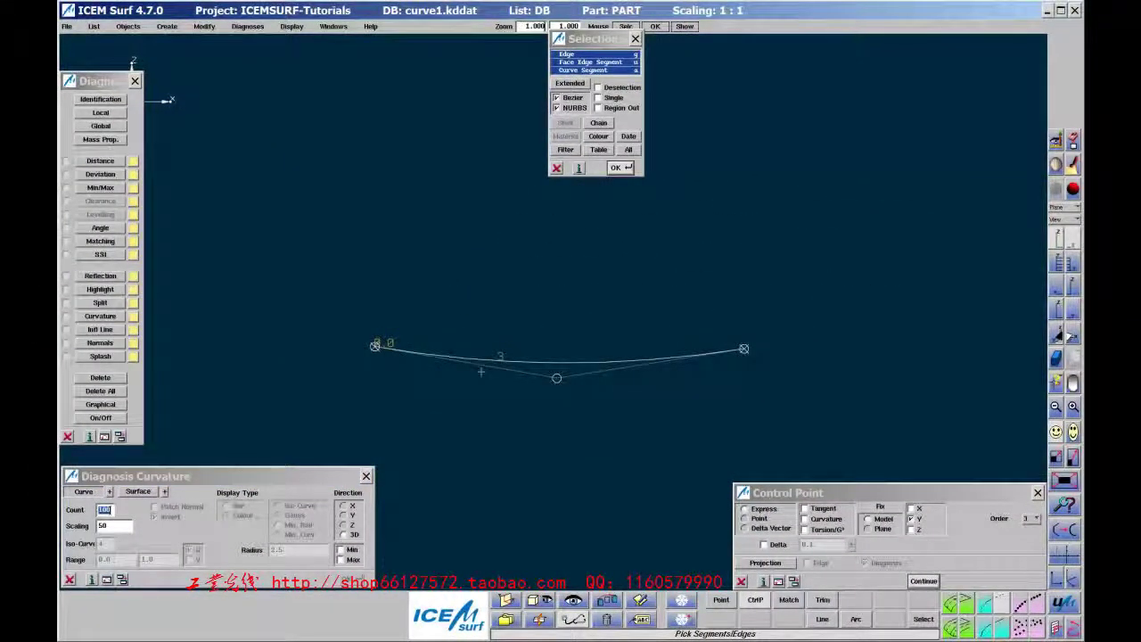
pyautogui.click(621, 168)
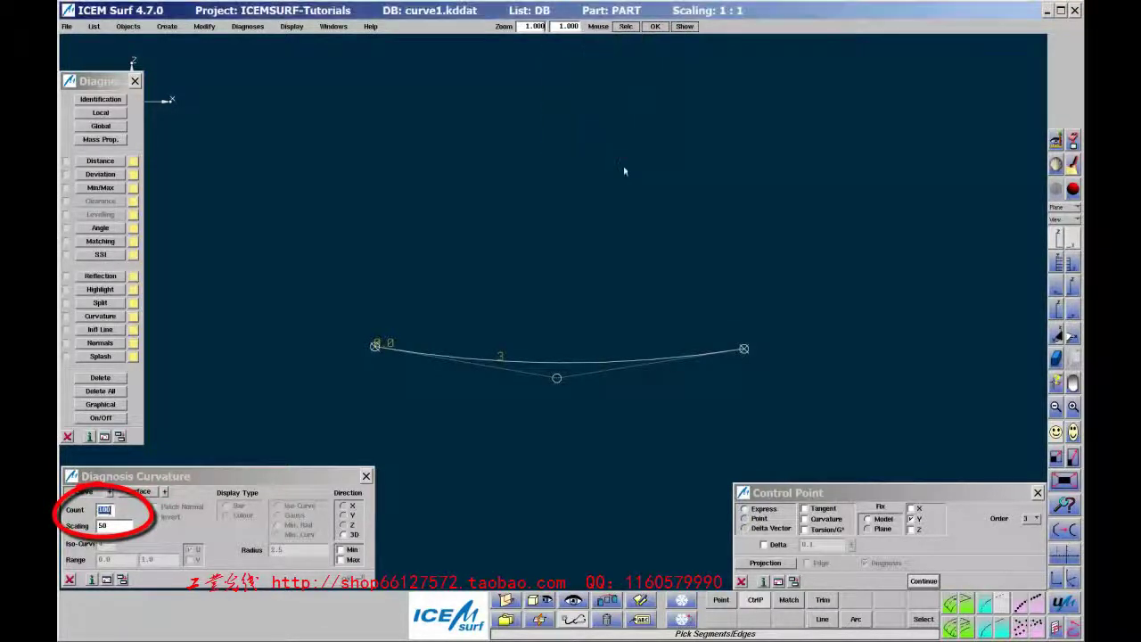
pyautogui.click(353, 580)
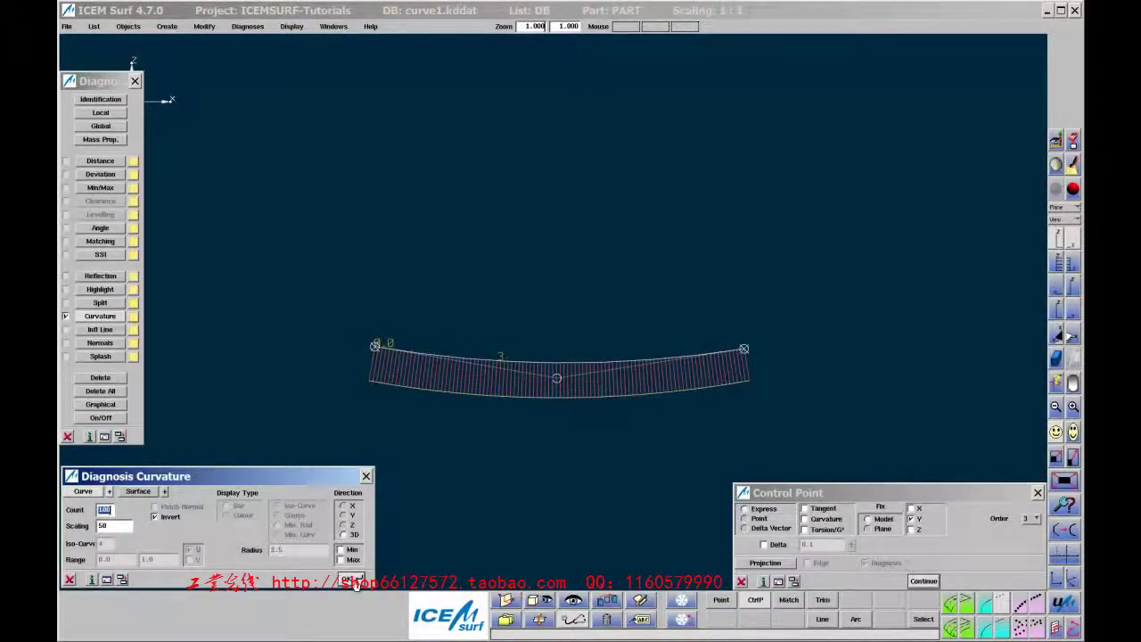
# - Turn off Invert for the curvature diagnosis and enable the Max value label
pyautogui.click(179, 524)
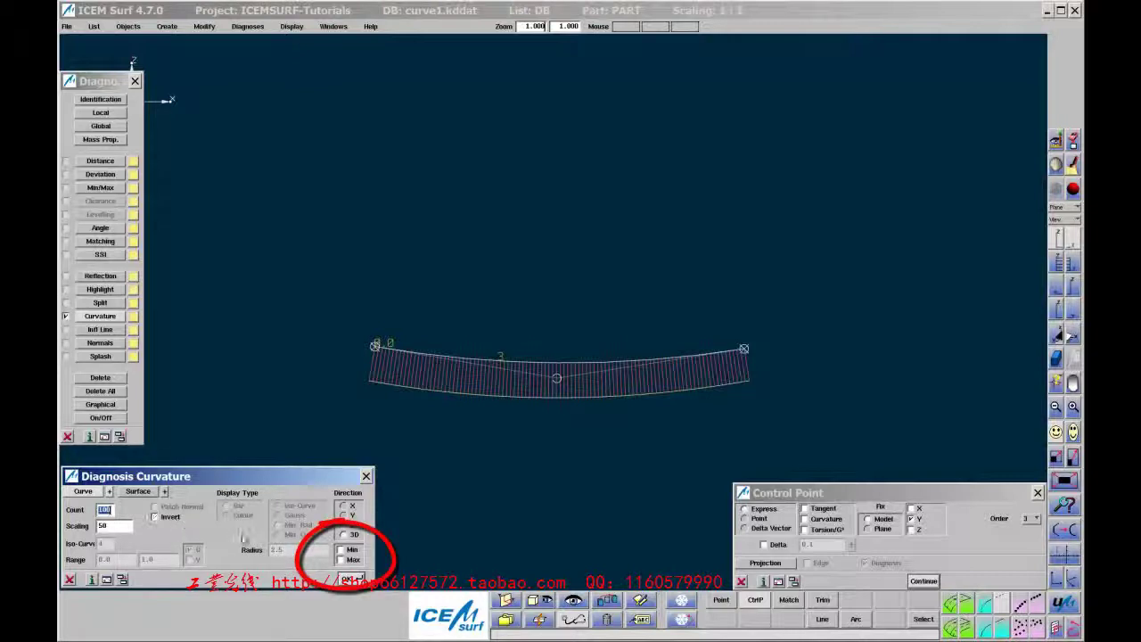
pyautogui.click(351, 552)
pyautogui.click(347, 579)
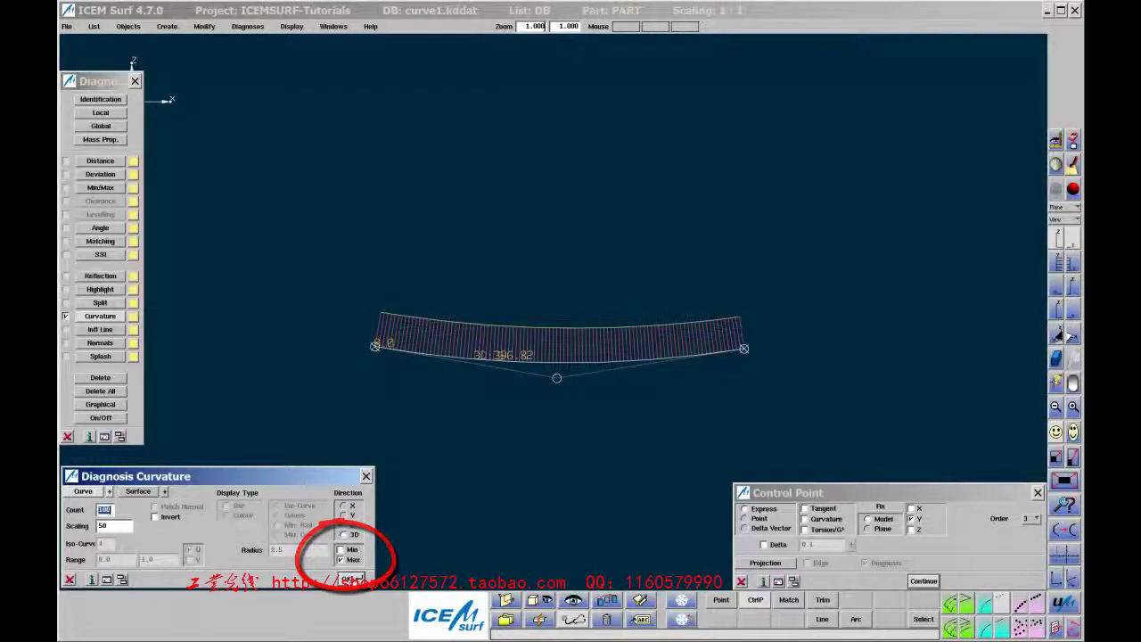
# - Turn off the value labels of the curvature diagnosis and set its count to 50
pyautogui.click(340, 560)
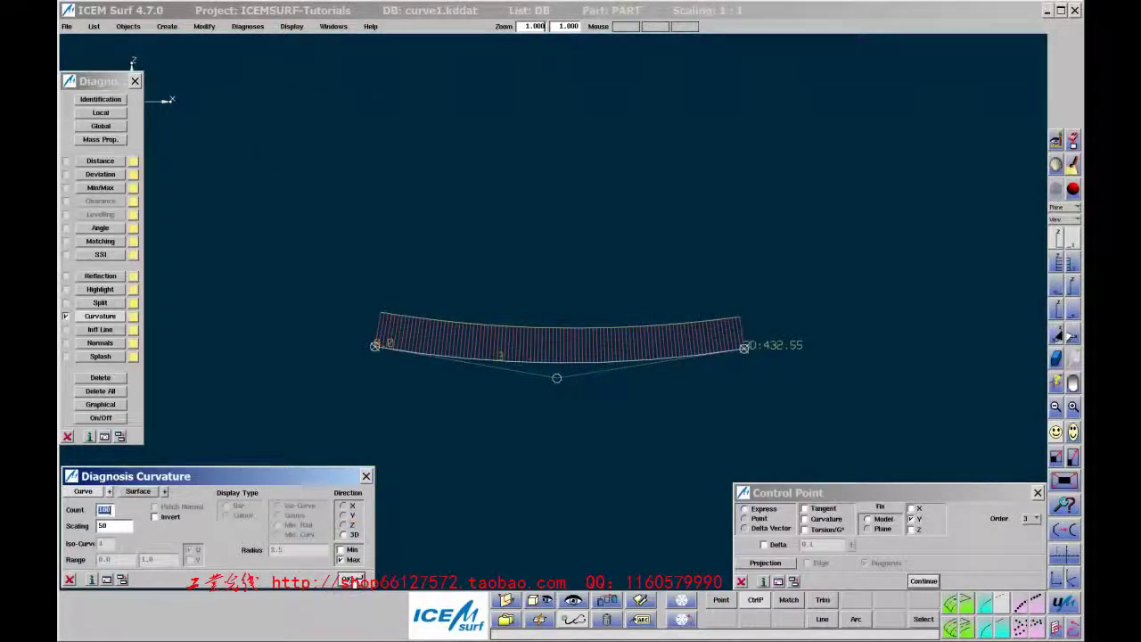
pyautogui.click(340, 560)
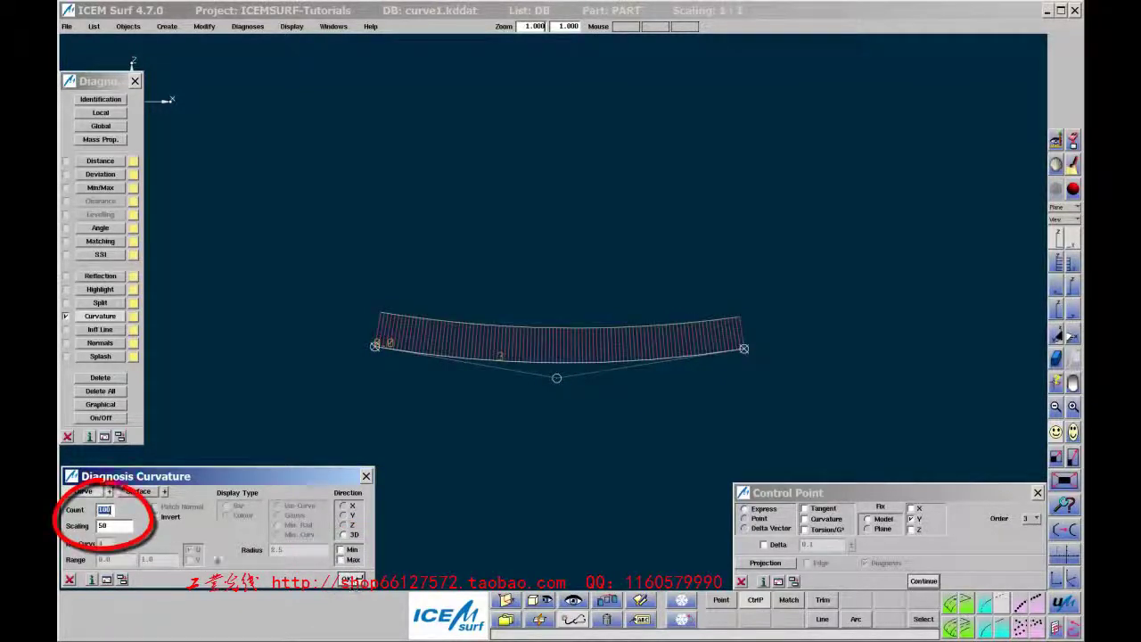
pyautogui.write('50')
pyautogui.press('Return')
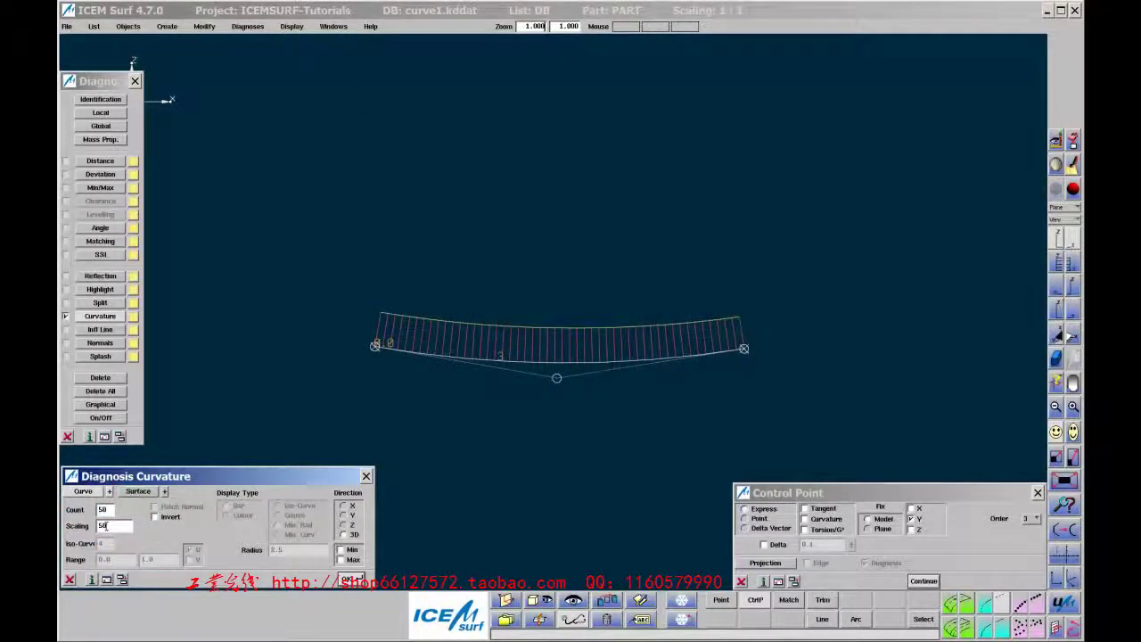
# - Set the curvature diagnosis scaling to 60
pyautogui.moveTo(109, 526); pyautogui.dragTo(94, 526)
pyautogui.write('60')
pyautogui.press('Return')
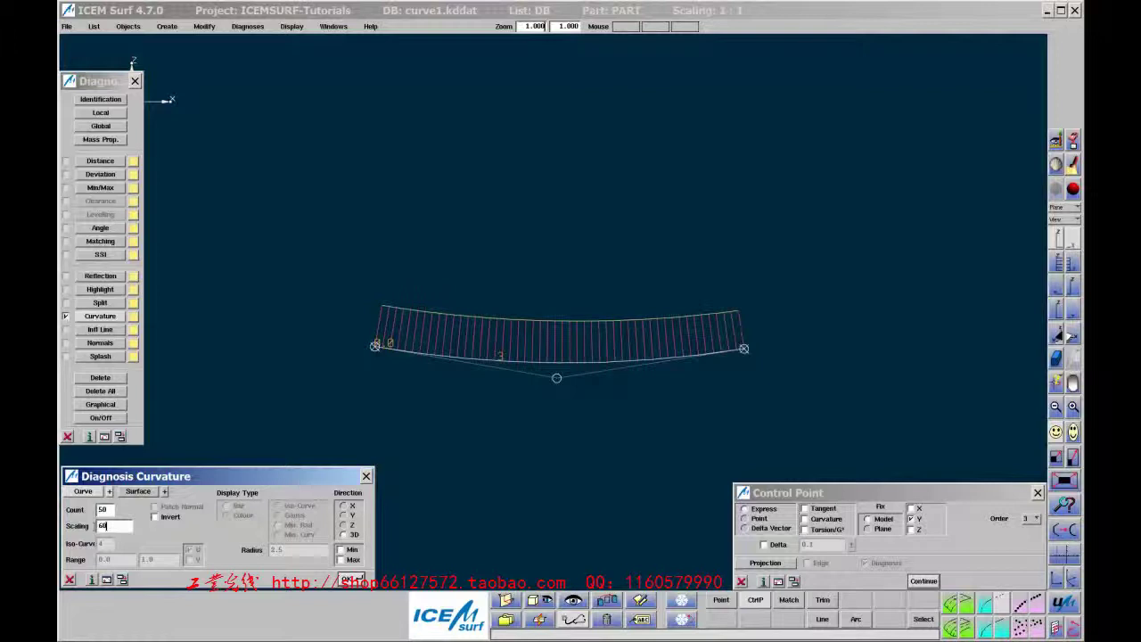
pyautogui.click(279, 387)
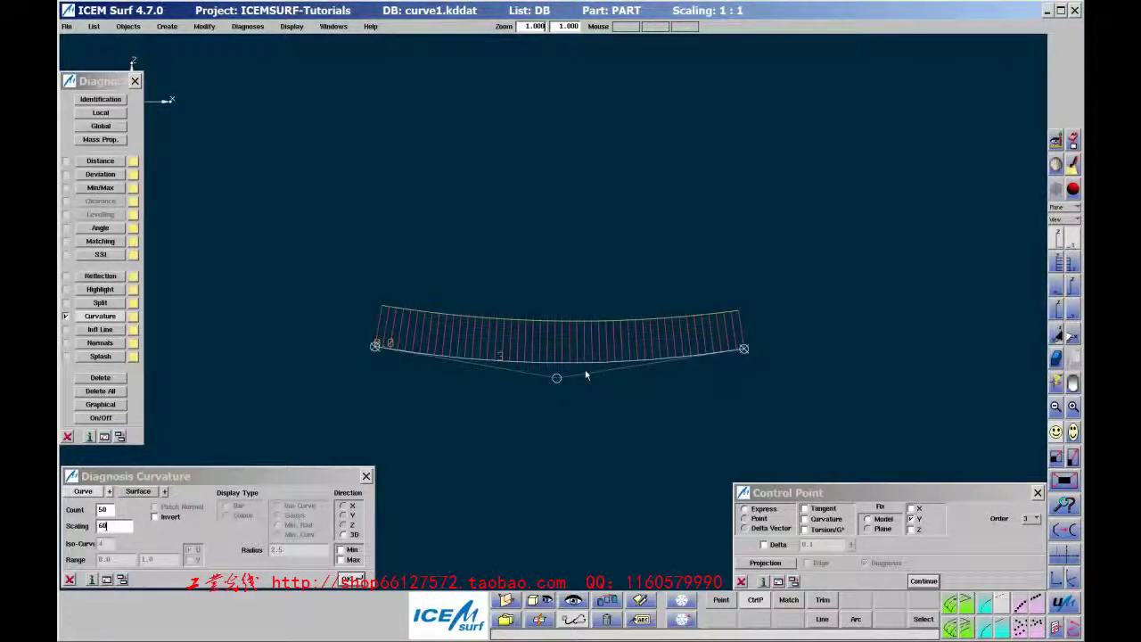
# - Open the diagnosis parameters and switch the displayed comb to radius of curvature and back to curvature
pyautogui.click(257, 27)
pyautogui.click(249, 67)
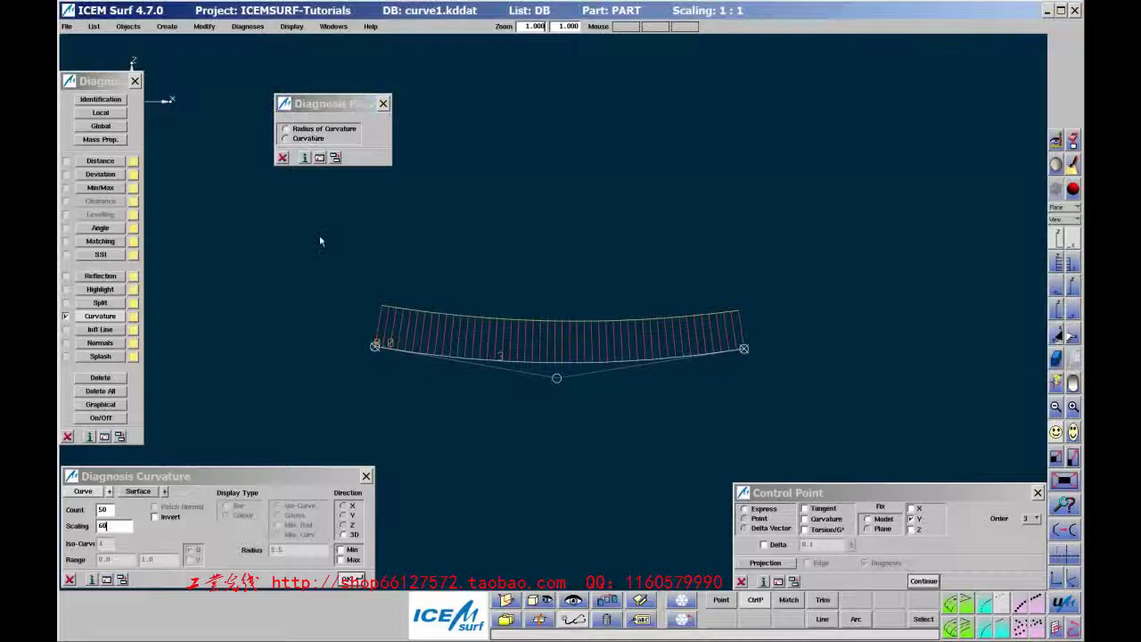
pyautogui.click(351, 580)
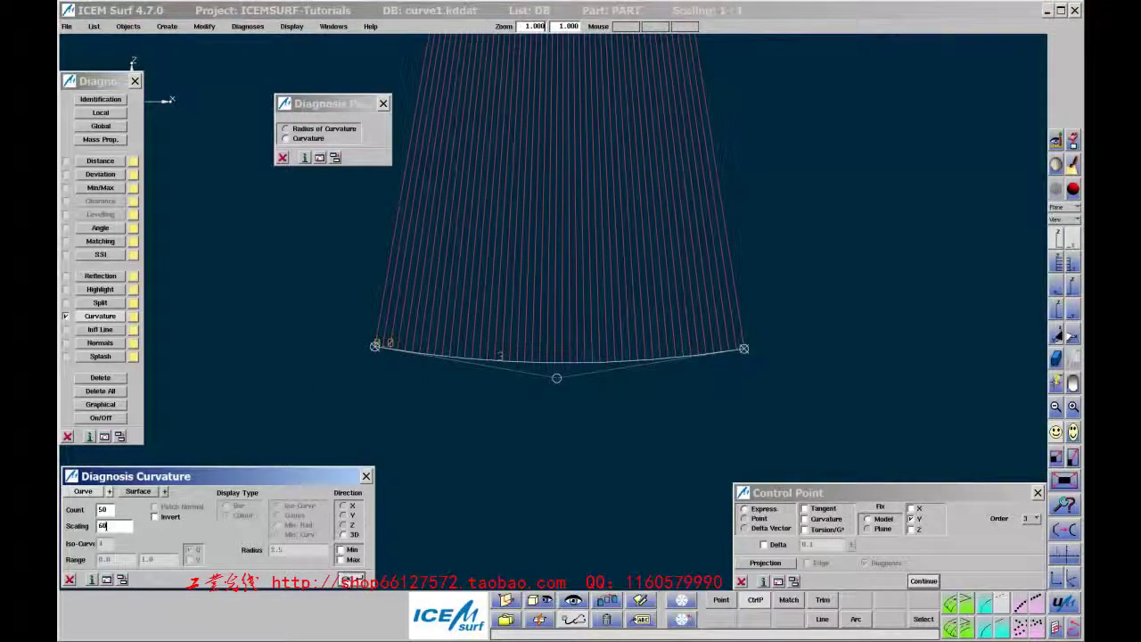
pyautogui.click(348, 580)
# - Enable Invert for the curvature diagnosis and apply it so the comb flips to the curve's other side
pyautogui.click(155, 516)
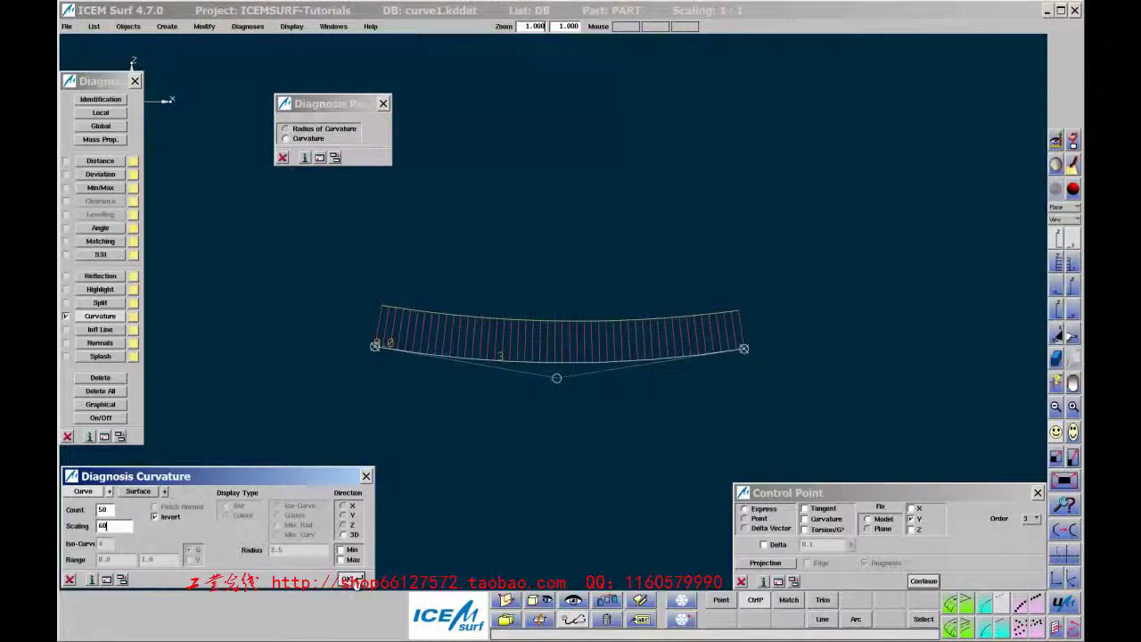
pyautogui.click(353, 580)
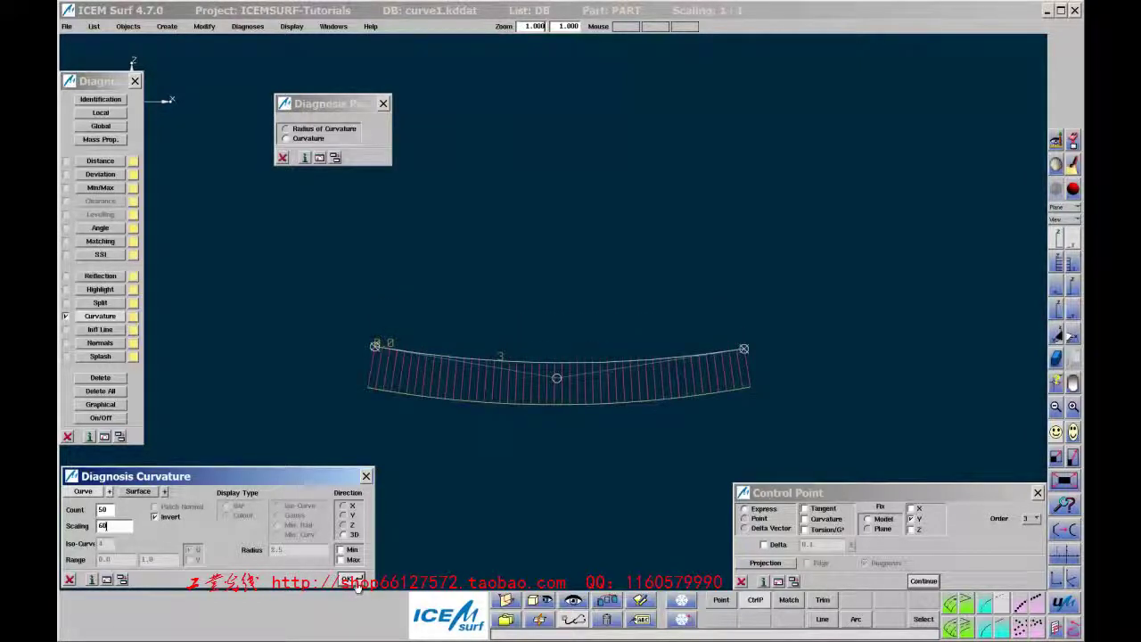
# - Move the curve's middle control point above the end points, first toward the start and back near mid-span, so the curve arches upward
pyautogui.click(924, 581)
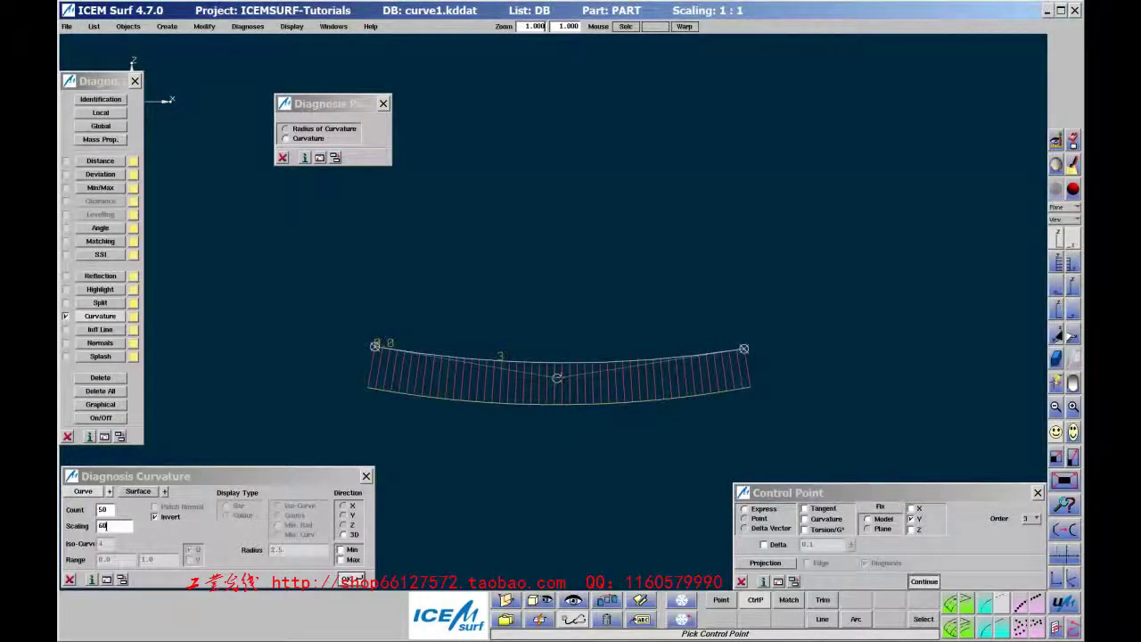
pyautogui.click(557, 378)
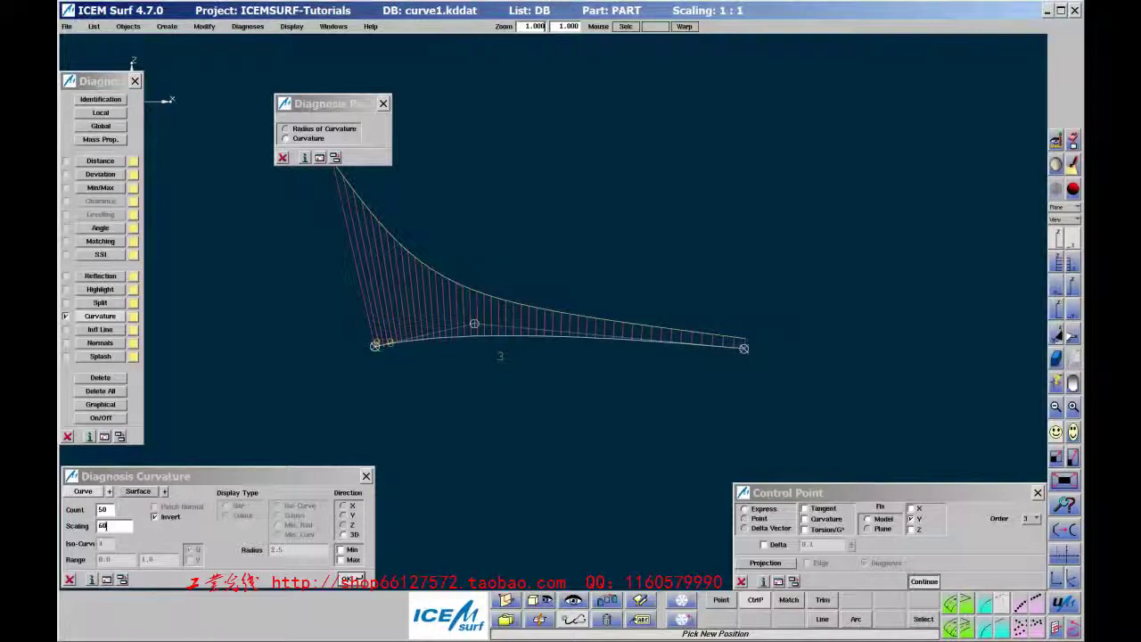
pyautogui.click(474, 324)
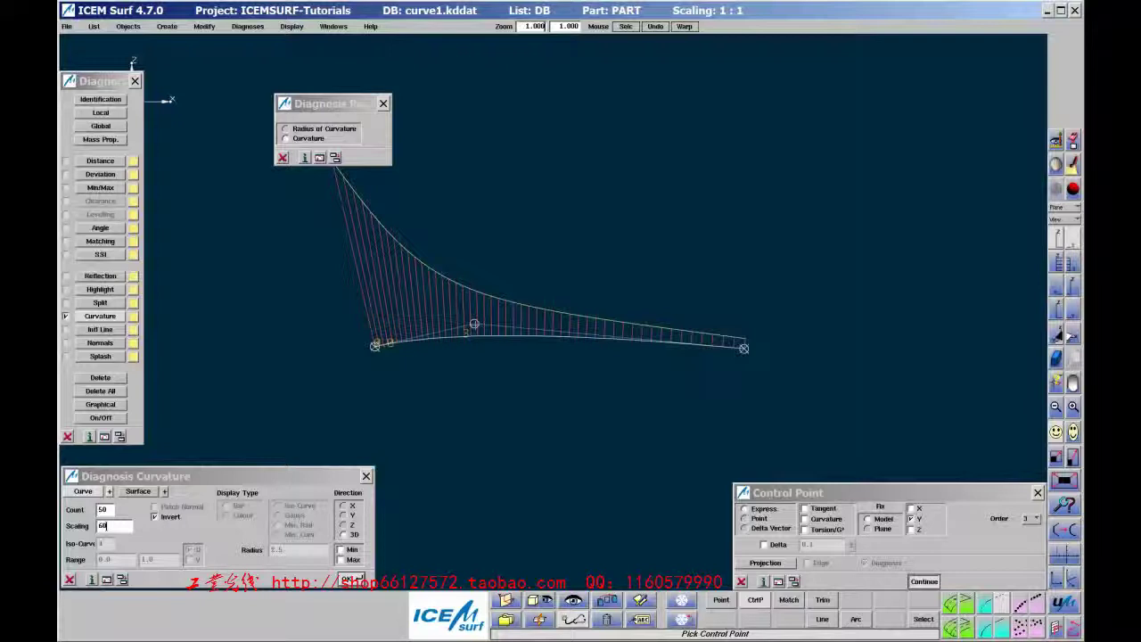
pyautogui.moveTo(474, 324); pyautogui.dragTo(534, 327)
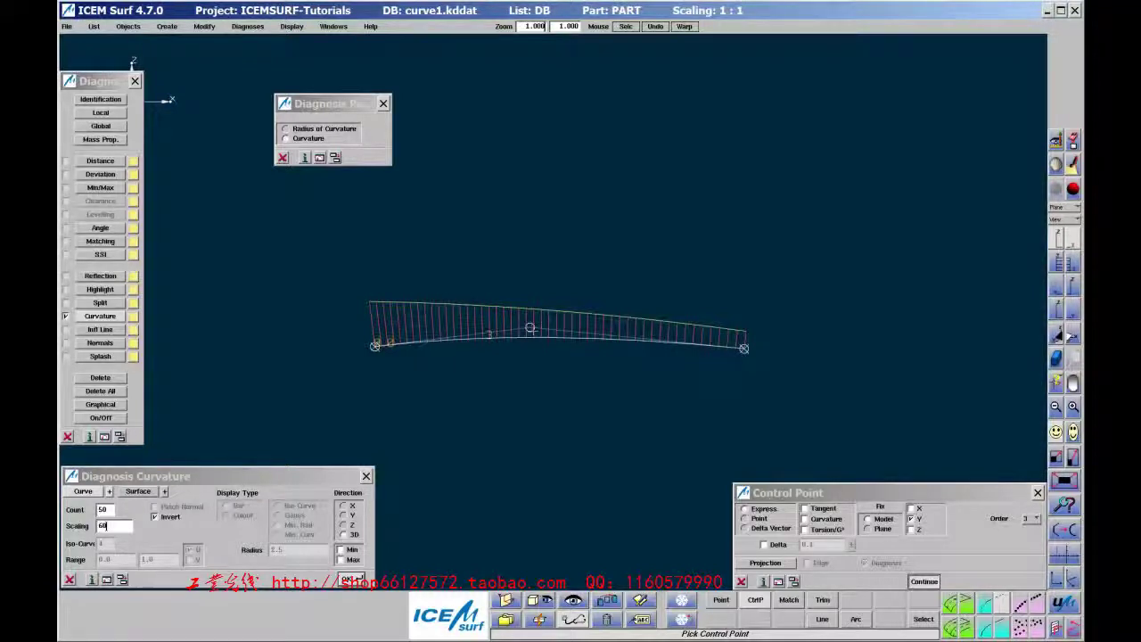
# - Raise the curve to order 4 and move its second control point below the end points to create one inflection
pyautogui.press('4')
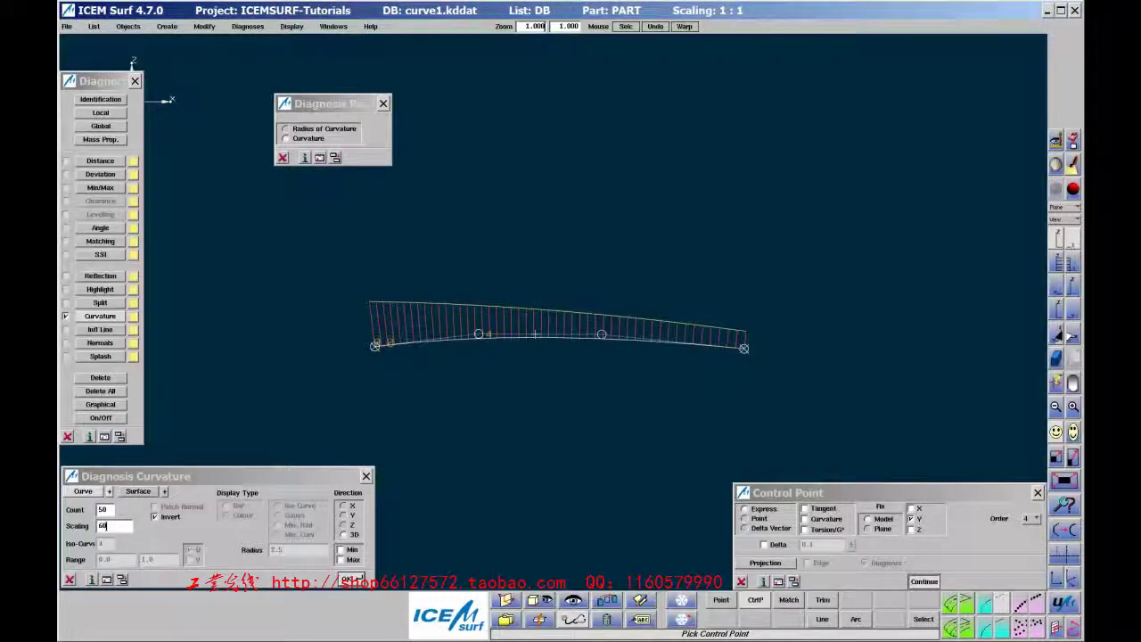
pyautogui.click(481, 334)
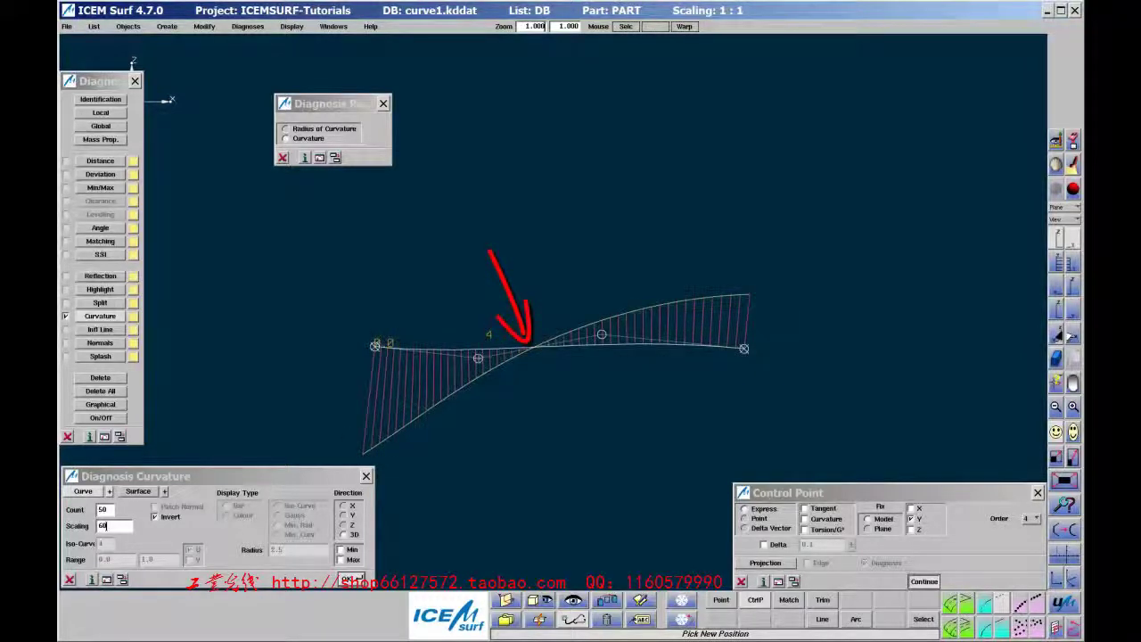
pyautogui.click(478, 359)
# - Raise the curve to order 5, pull its middle control point down to create two inflections, and undo the change
pyautogui.press('5')
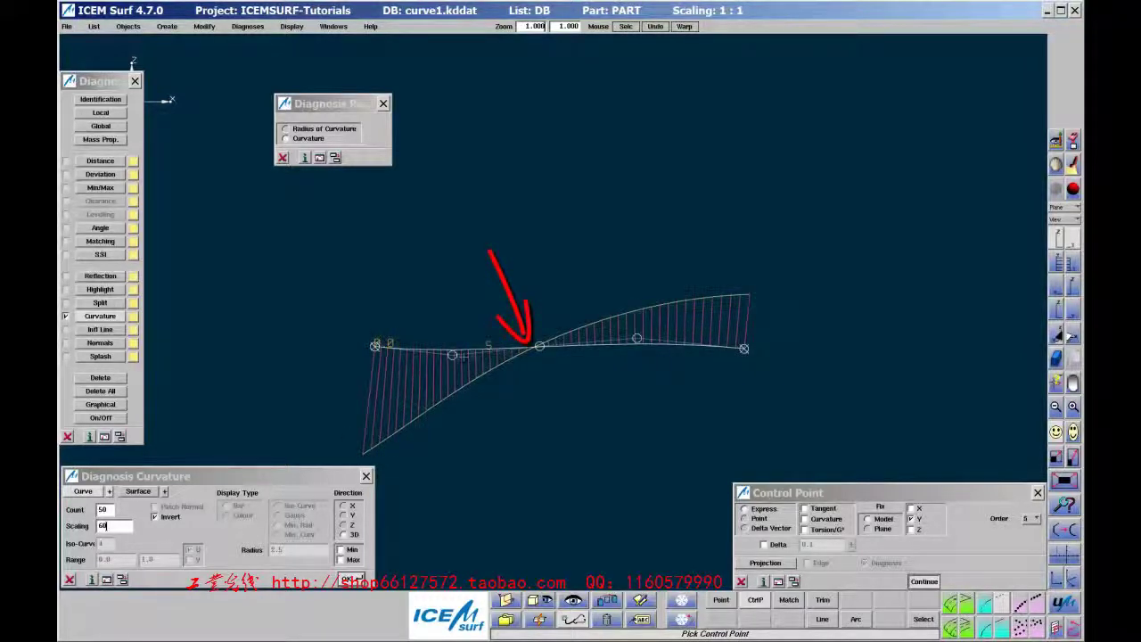
pyautogui.click(539, 345)
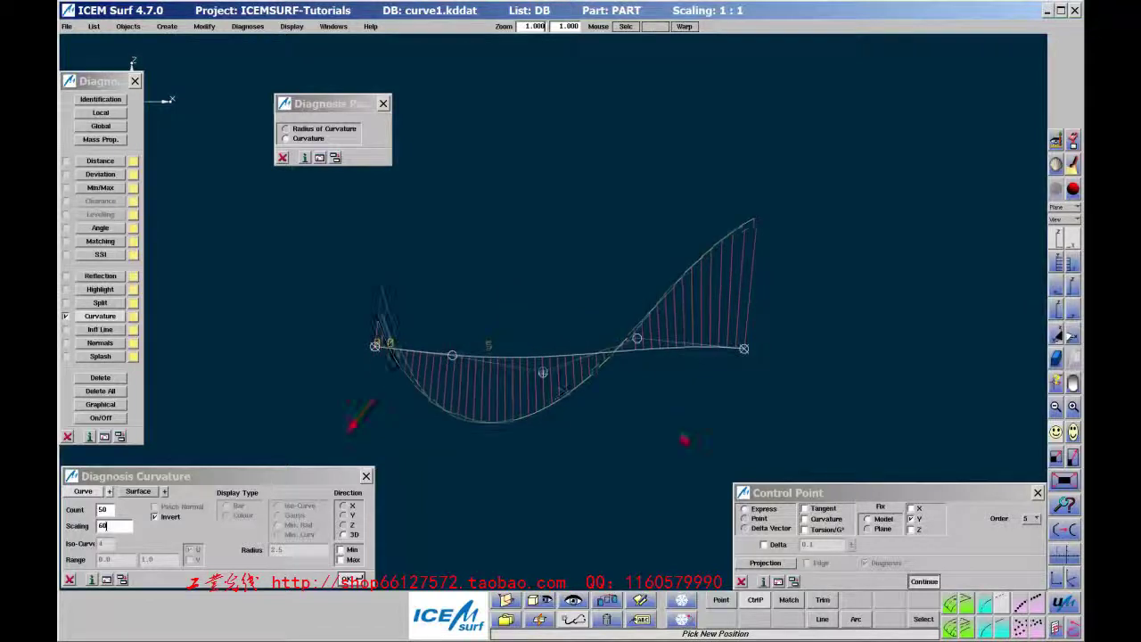
pyautogui.click(543, 387)
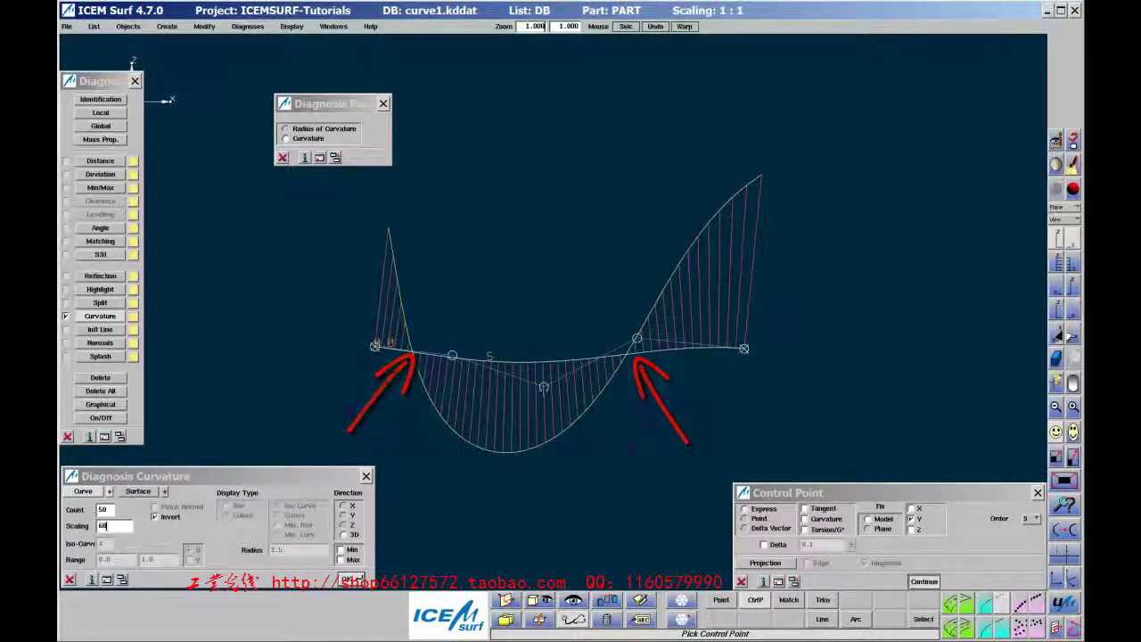
pyautogui.middleClick(481, 362)
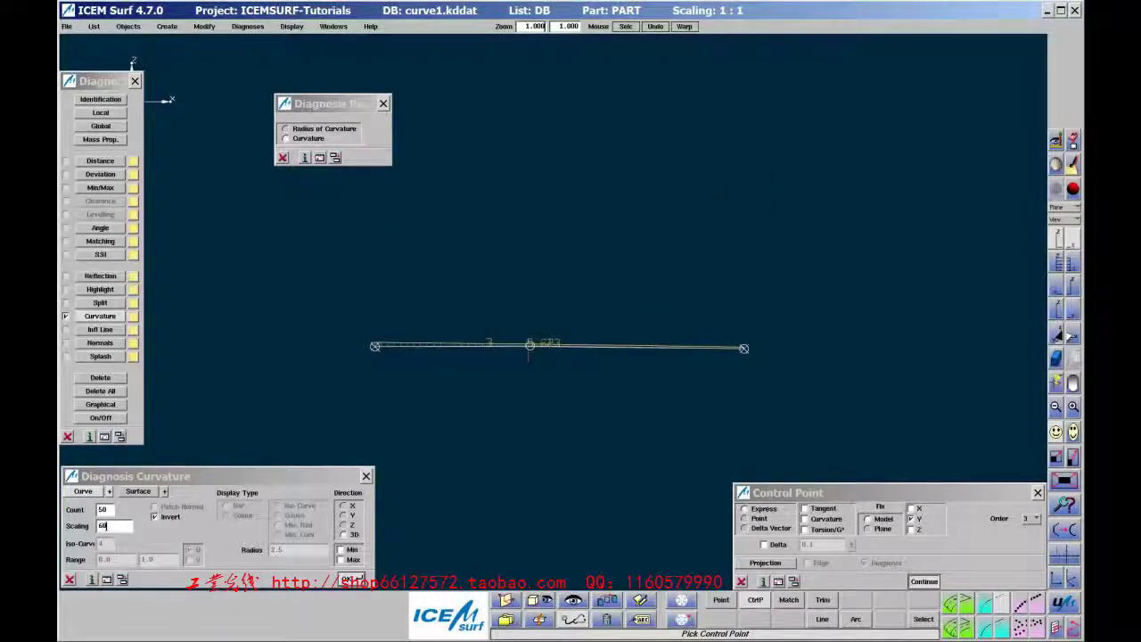
# - Arch the curve upward at order 4 and slightly adjust its start point and second control point
pyautogui.moveTo(529, 344); pyautogui.dragTo(449, 331)
pyautogui.press('4')
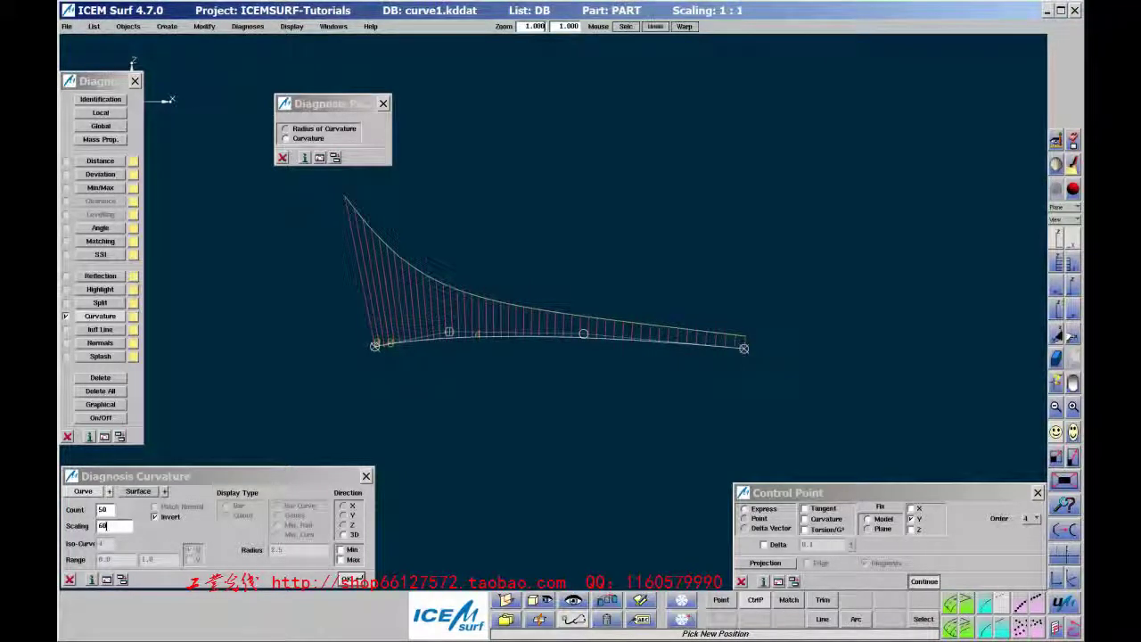
pyautogui.moveTo(375, 346)
pyautogui.mouseDown()
pyautogui.moveTo(372, 334)
pyautogui.moveTo(375, 344)
pyautogui.mouseUp()
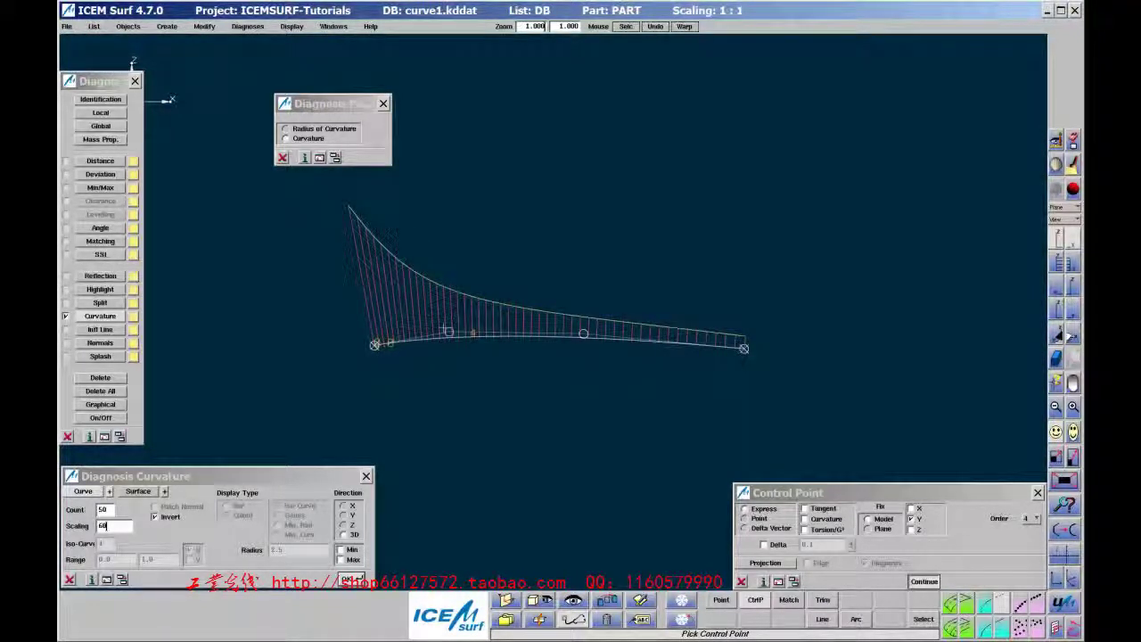
pyautogui.moveTo(448, 331)
pyautogui.mouseDown()
pyautogui.moveTo(443, 322)
pyautogui.moveTo(446, 341)
pyautogui.moveTo(445, 329)
pyautogui.mouseUp()
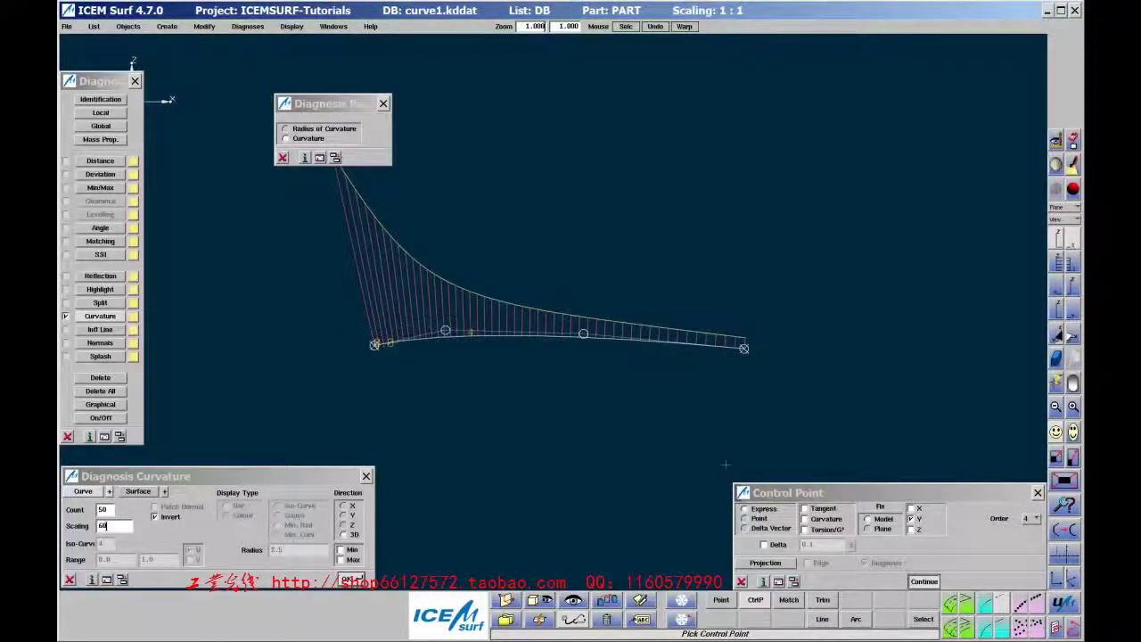
# - Enable the Tangent constraint, move the start point outward, and slide both inner control points while keeping the end tangents
pyautogui.click(829, 511)
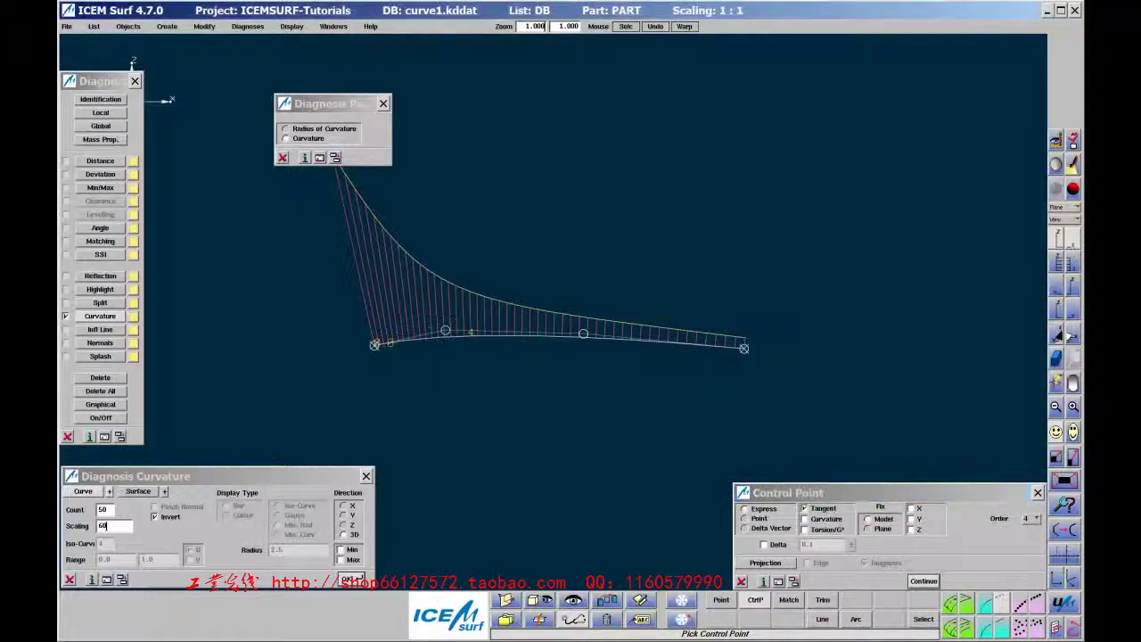
pyautogui.moveTo(374, 345)
pyautogui.mouseDown()
pyautogui.moveTo(332, 355)
pyautogui.moveTo(366, 347)
pyautogui.mouseUp()
pyautogui.moveTo(444, 329)
pyautogui.mouseDown()
pyautogui.moveTo(461, 327)
pyautogui.moveTo(440, 332)
pyautogui.mouseUp()
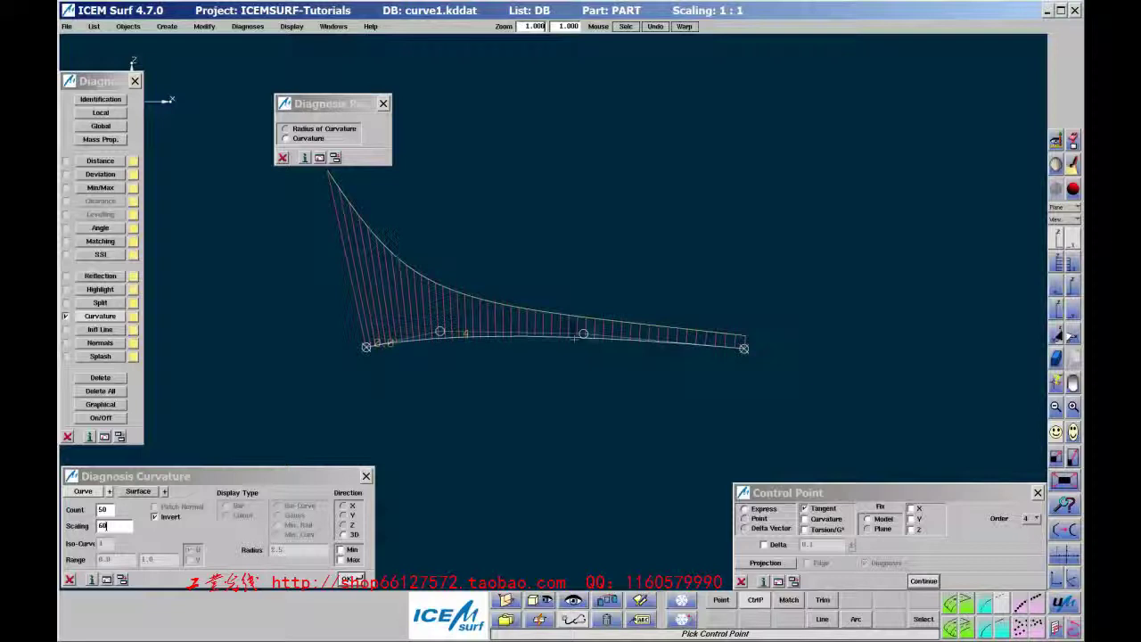
pyautogui.click(579, 336)
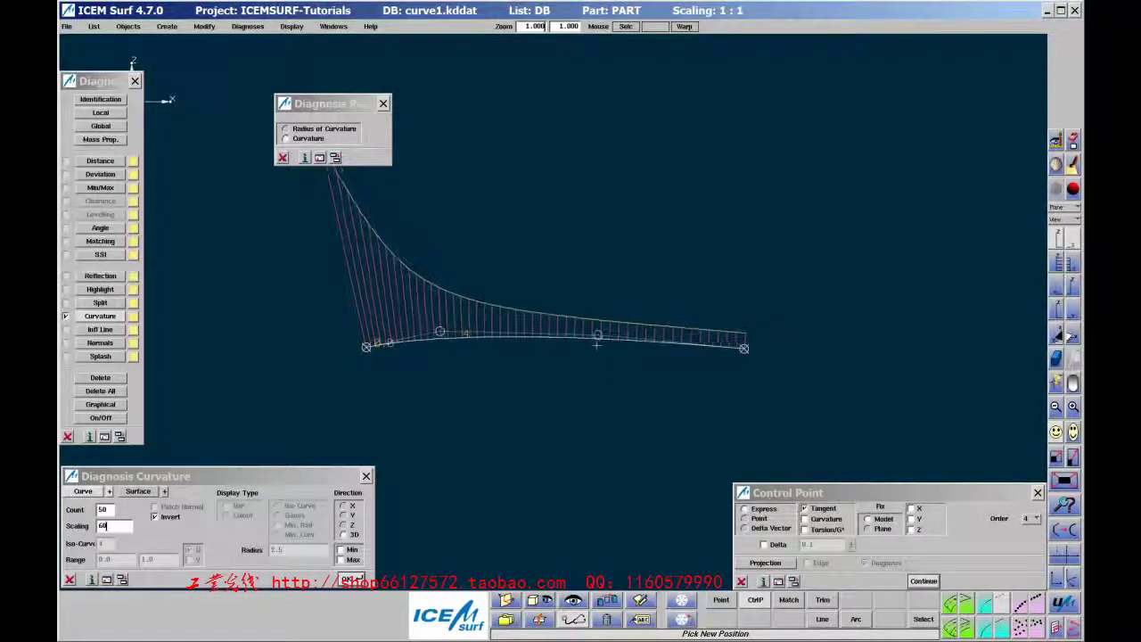
pyautogui.click(596, 344)
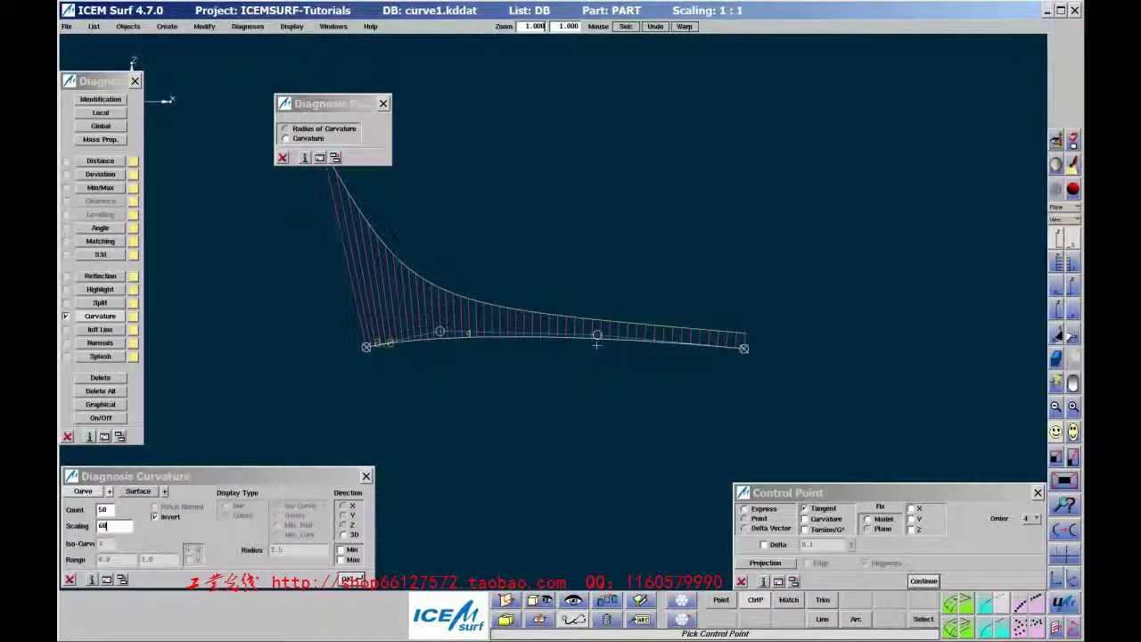
# - Turn off the Tangent constraint with Y fixed and raise the curve's second control point
pyautogui.click(833, 517)
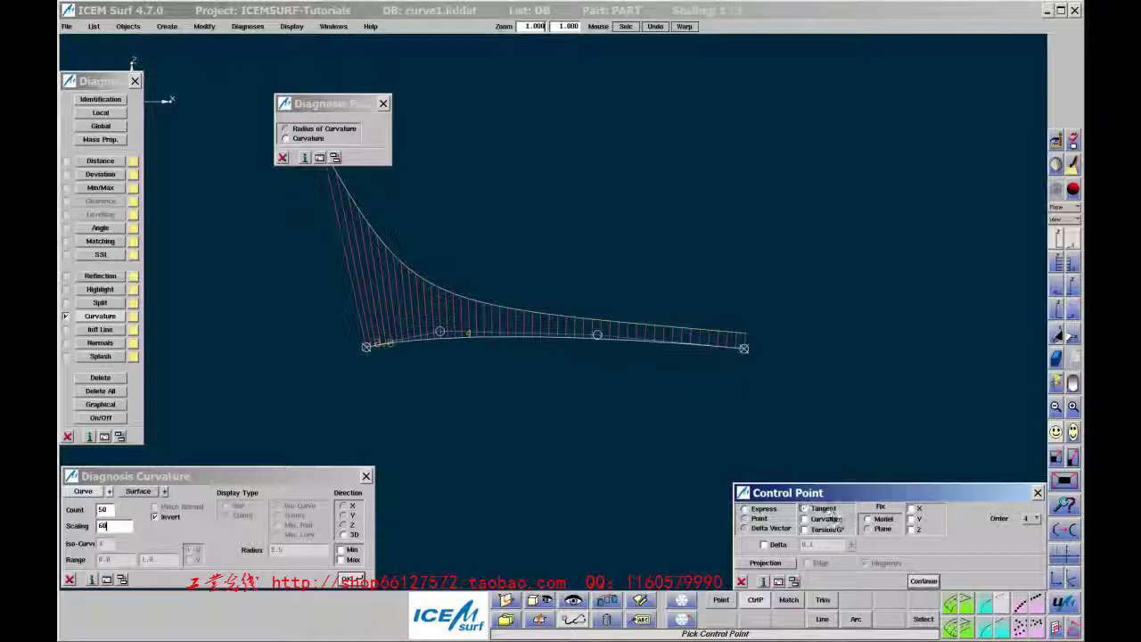
pyautogui.click(833, 516)
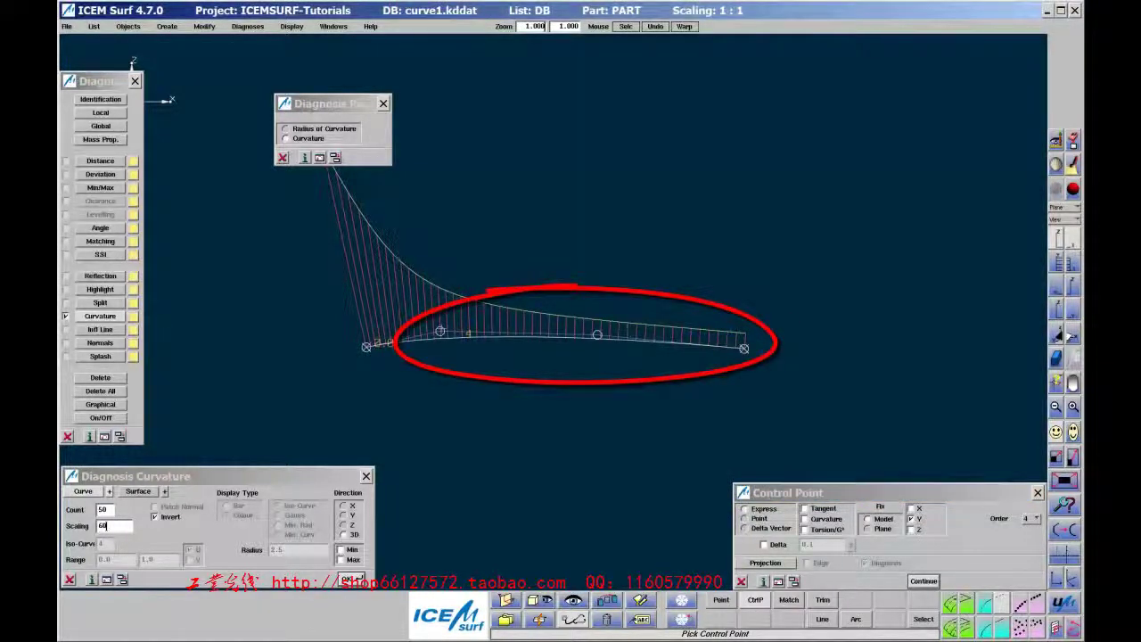
pyautogui.moveTo(440, 331); pyautogui.dragTo(442, 320)
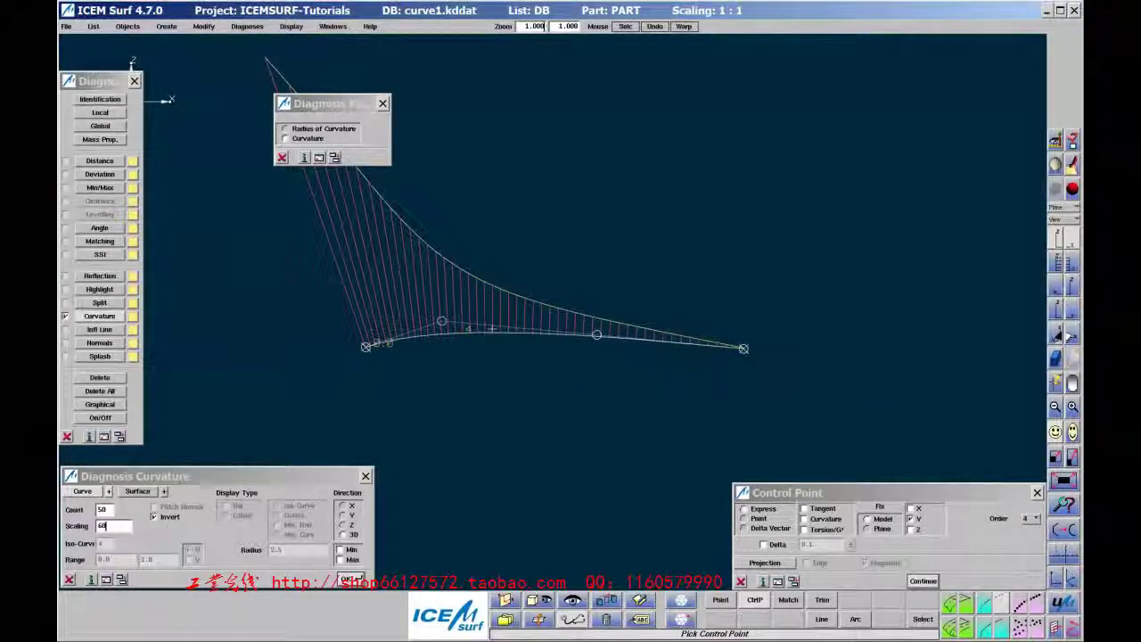
# - Raise the curve to order 6 and shift its fourth and fifth control points toward the start with Tangent and Curvature constrained
pyautogui.press('6')
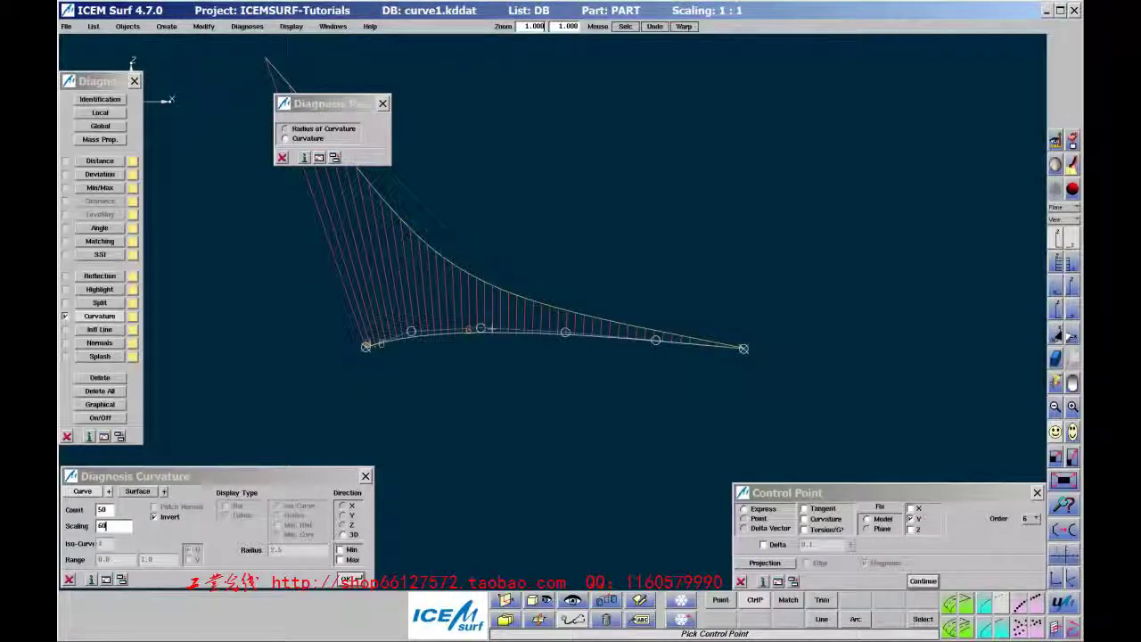
pyautogui.click(805, 519)
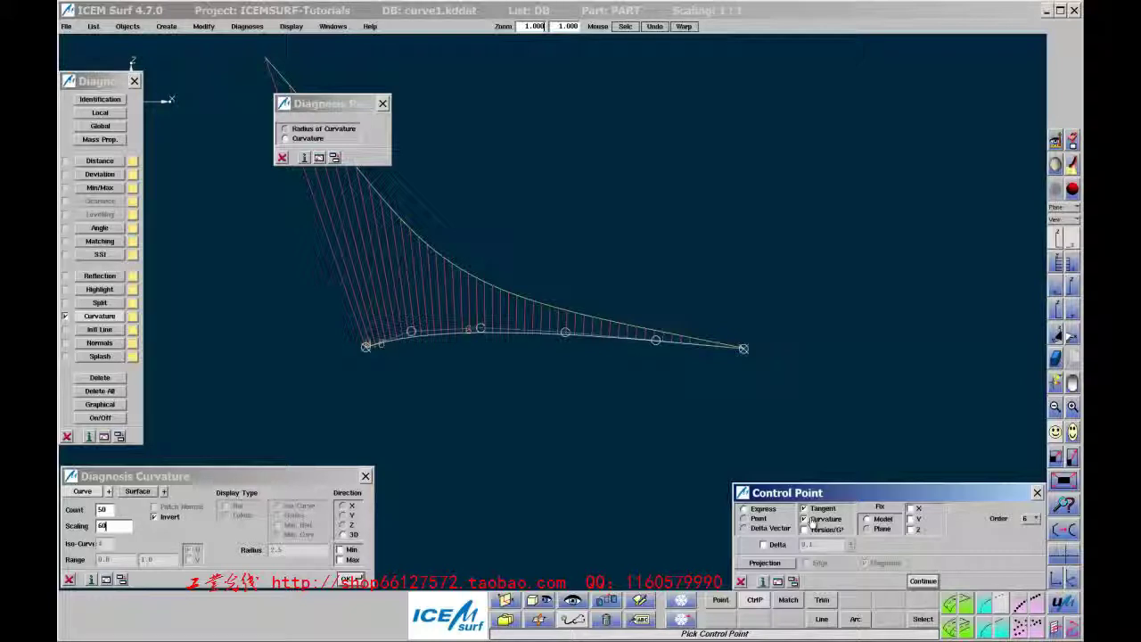
pyautogui.click(468, 330)
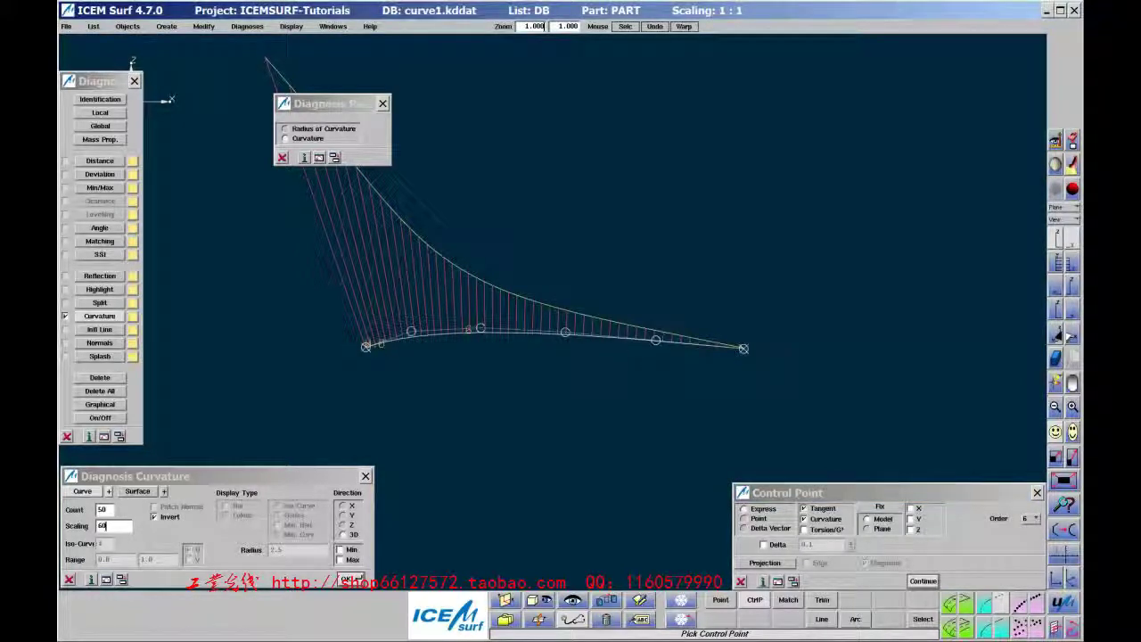
pyautogui.moveTo(565, 332); pyautogui.dragTo(637, 337)
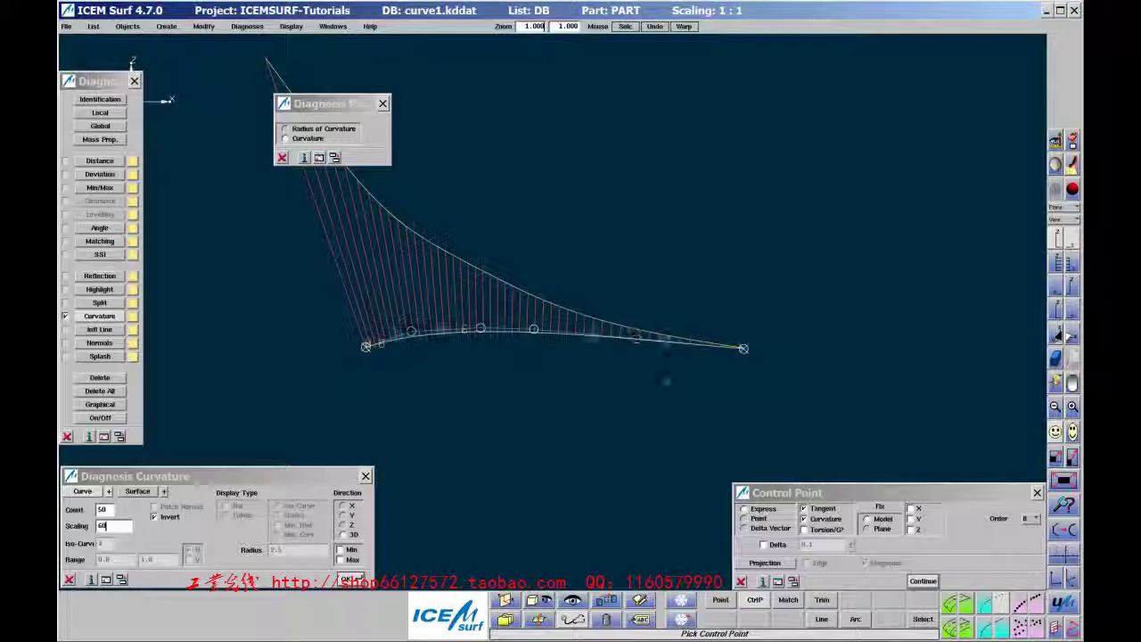
# - Enable the Torsion constraint on the order 8 curve and move its third and fourth control points, closing the diagnosis parameters
pyautogui.click(804, 529)
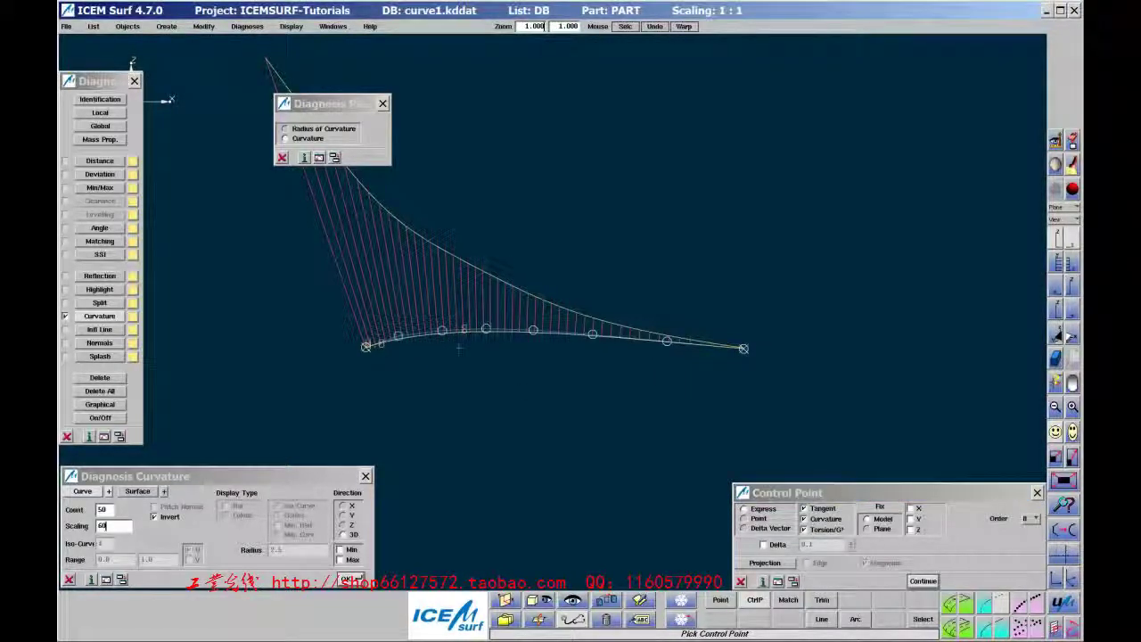
pyautogui.click(383, 103)
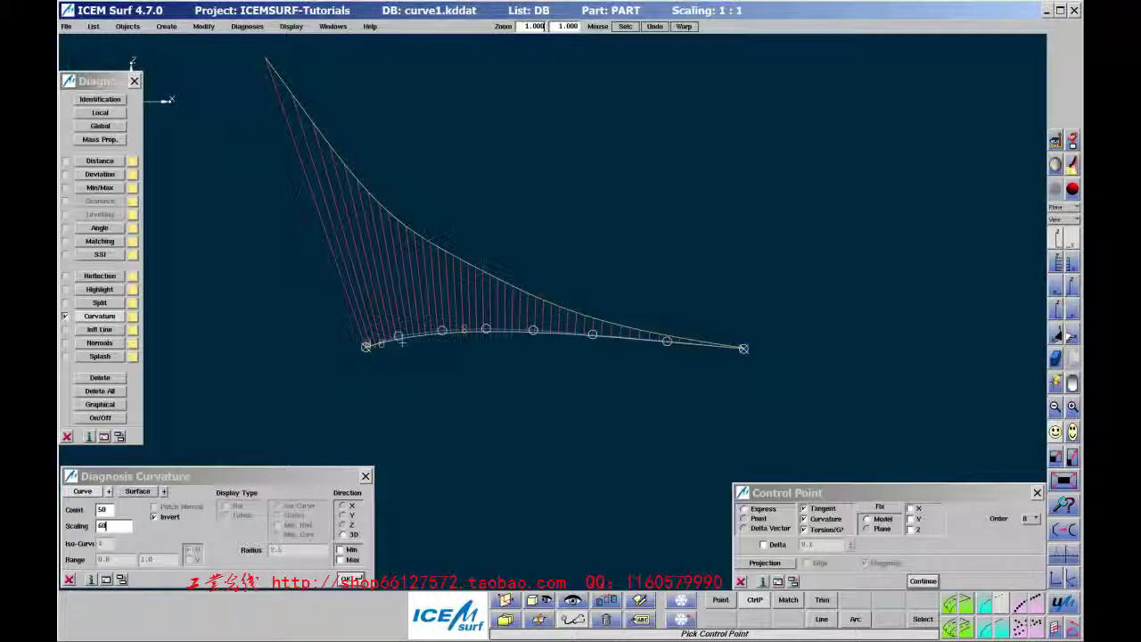
pyautogui.click(486, 329)
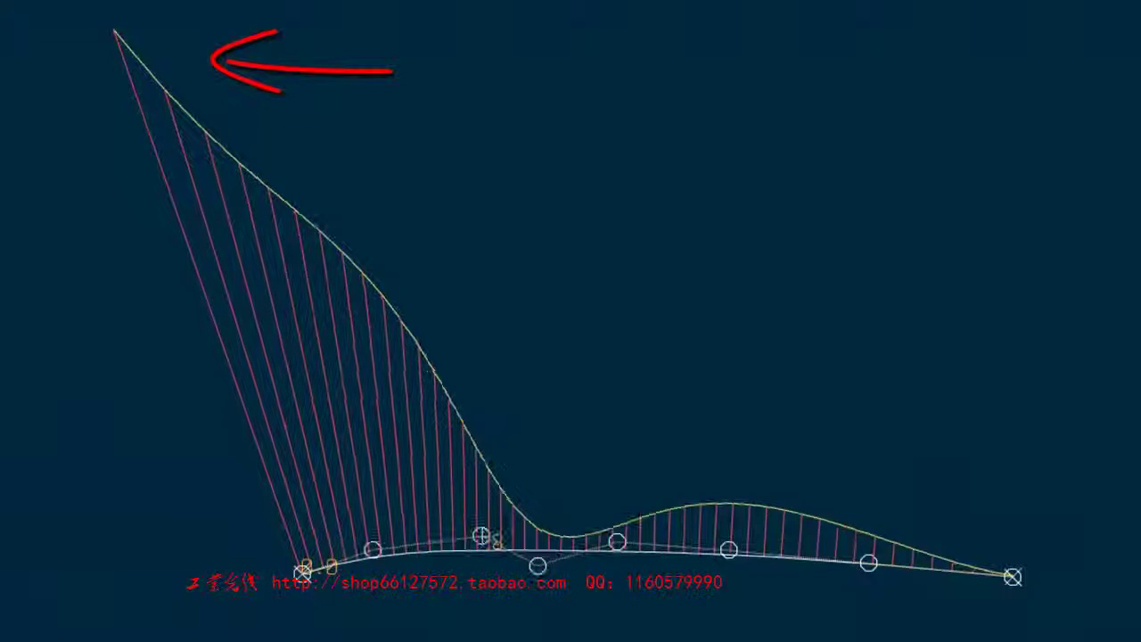
pyautogui.click(481, 535)
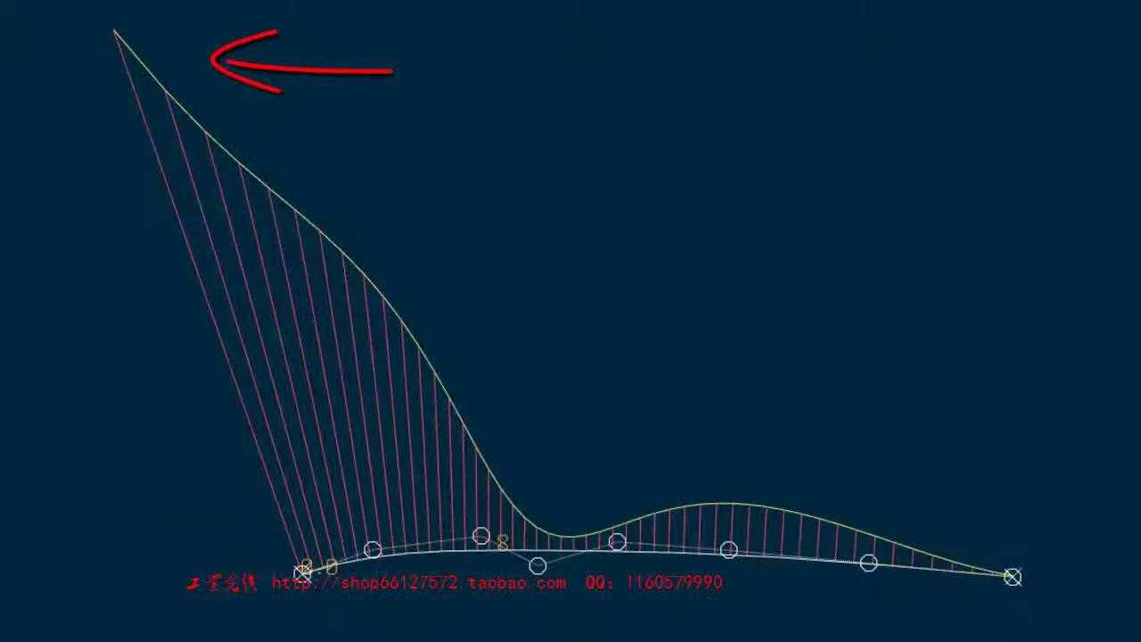